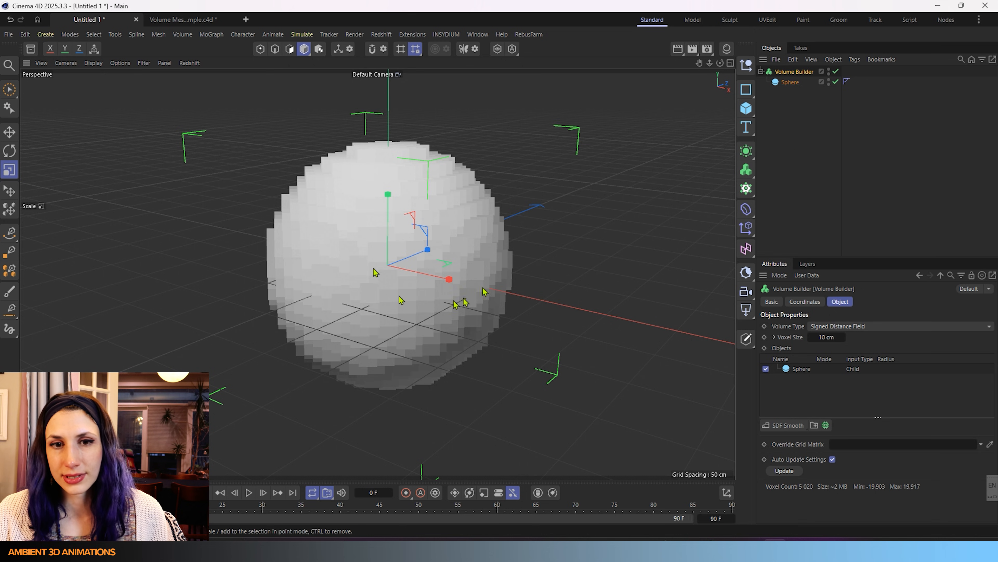
Step: Set the Volume Builder's voxel size to 1 cm and raise the sphere's segments to 100
{"action": "left_click", "coordinate": [831, 337]}
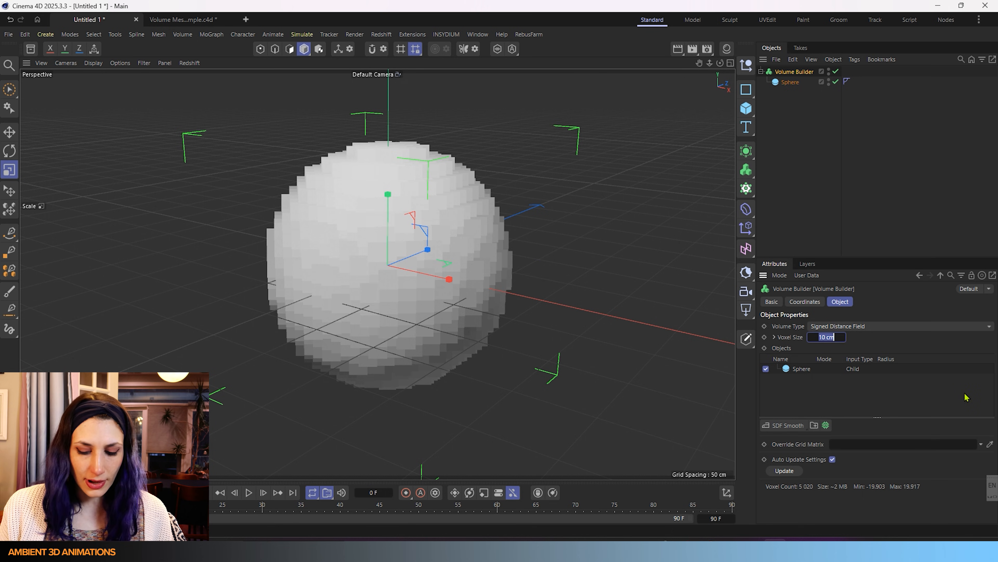
{"action": "key", "text": "Return"}
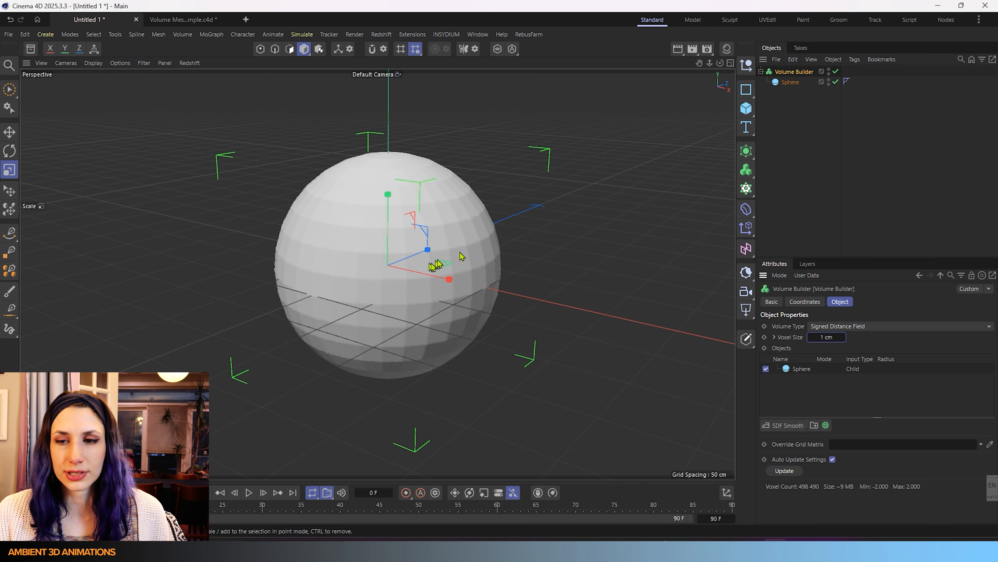
{"action": "left_click", "coordinate": [796, 83]}
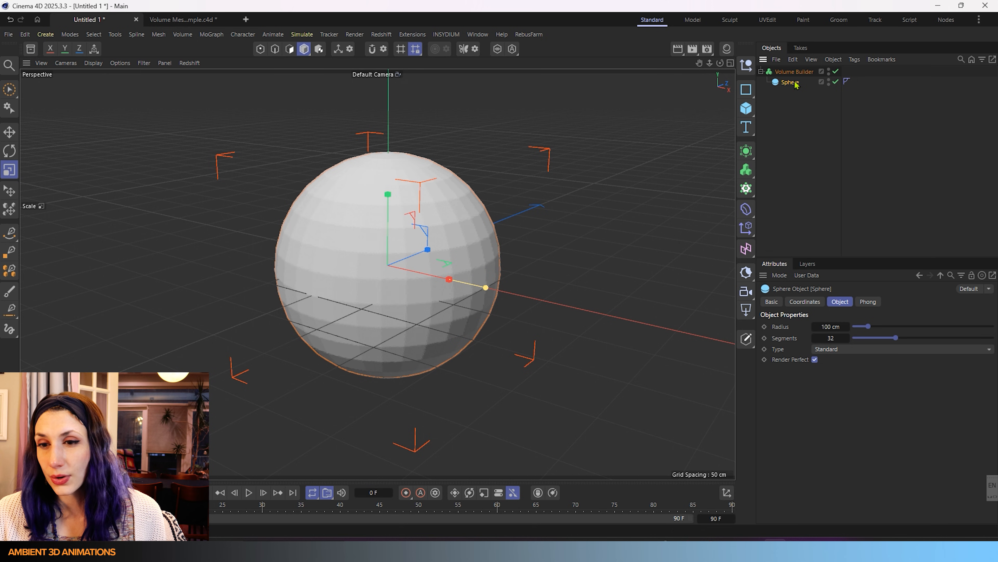
{"action": "left_click_drag", "start_coordinate": [896, 338], "coordinate": [993, 338]}
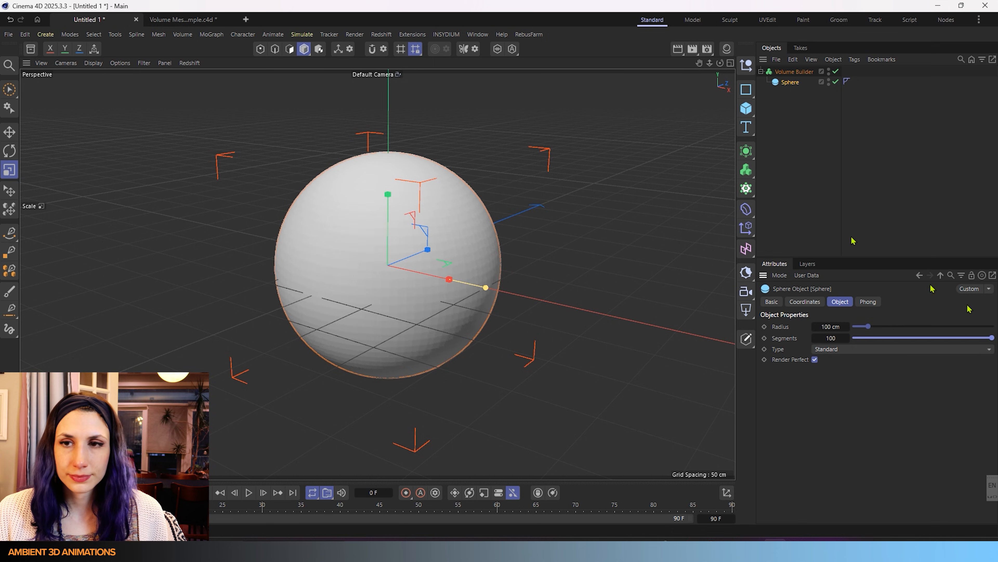
Step: Try a voxel size of 2 cm on the Volume Builder and settle on 4 cm
{"action": "left_click", "coordinate": [800, 71]}
{"action": "double_click", "coordinate": [836, 336]}
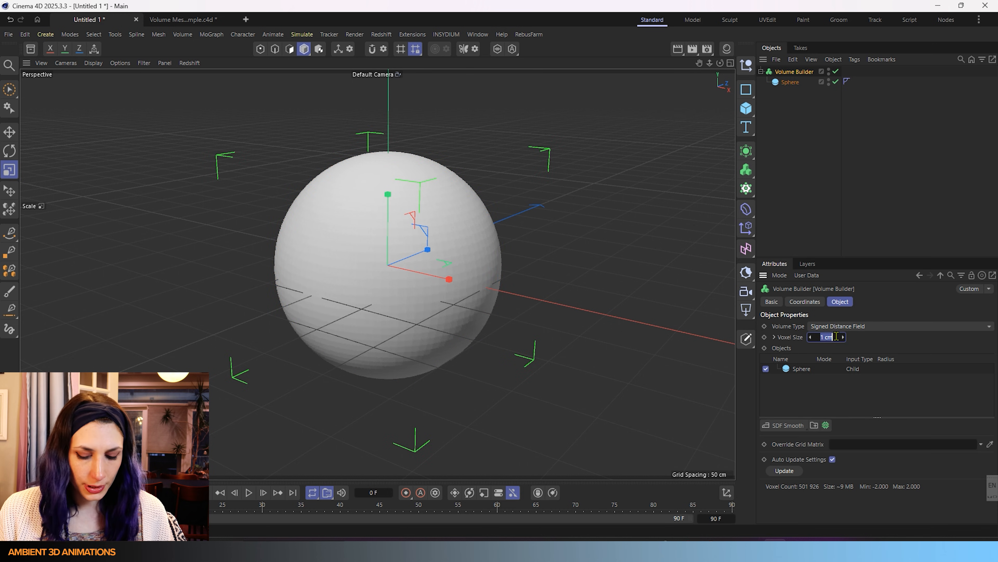
{"action": "type", "text": "2"}
{"action": "key", "text": "Return"}
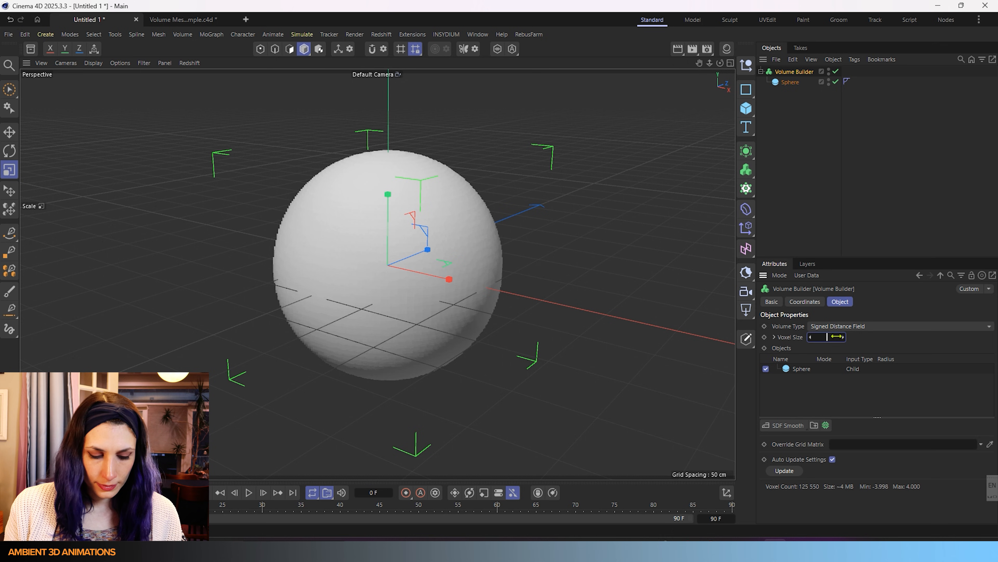
{"action": "type", "text": "4"}
{"action": "key", "text": "Return"}
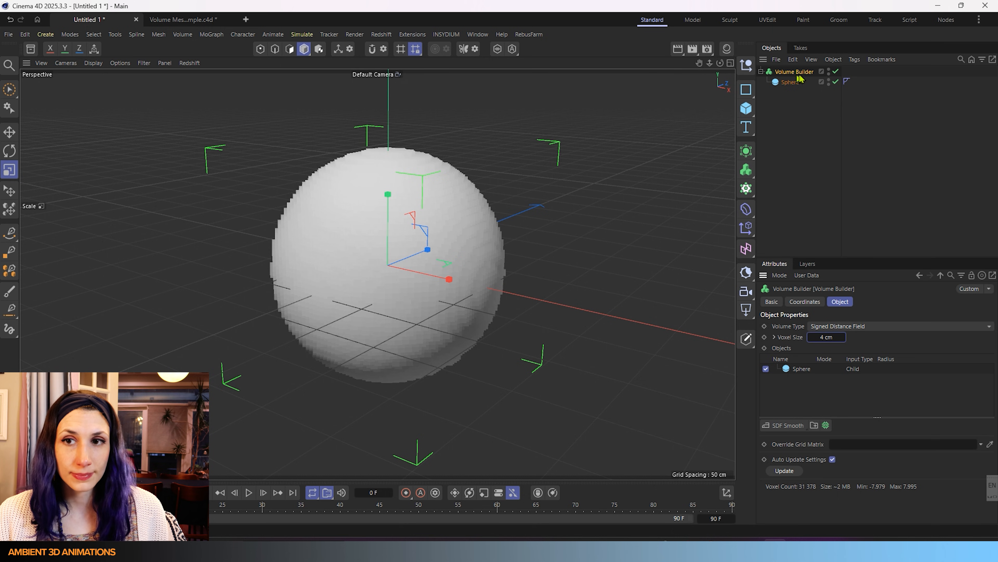
Step: Add a Volume Mesher and make the Volume Builder with its sphere a child of it
{"action": "left_click", "coordinate": [746, 170]}
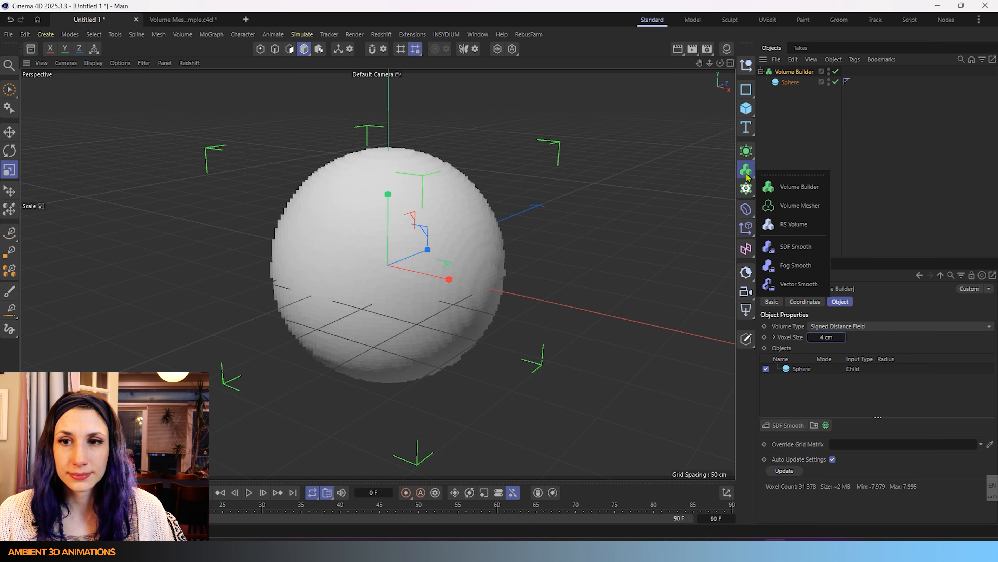
{"action": "left_click", "coordinate": [784, 212]}
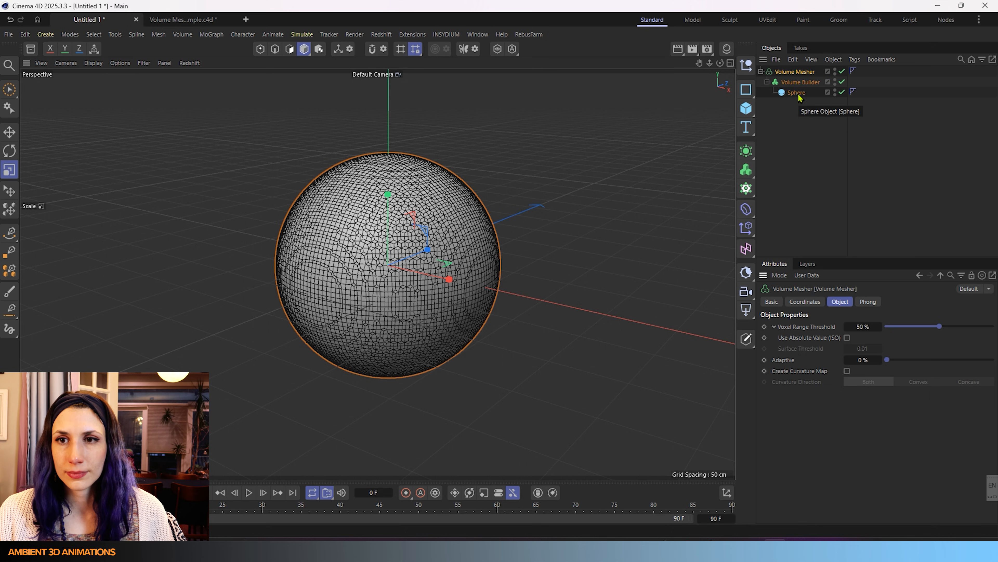
{"action": "left_click_drag", "start_coordinate": [802, 83], "coordinate": [795, 126]}
{"action": "left_click_drag", "start_coordinate": [791, 86], "coordinate": [805, 75]}
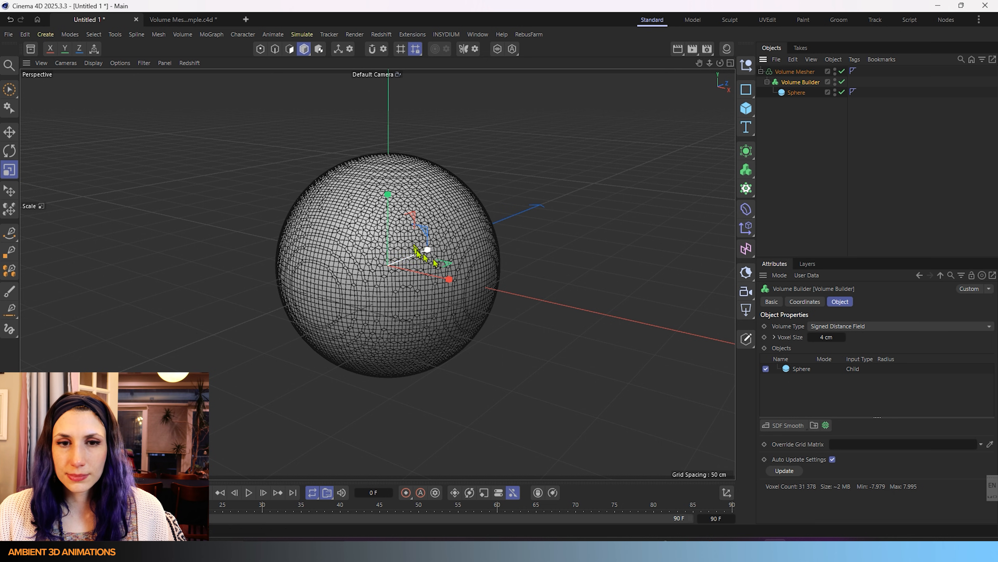
Step: Examine the polygon structure of the meshed sphere up close, from the outside and from within
{"action": "scroll", "coordinate": [465, 280], "scroll_direction": "up", "scroll_amount": 5}
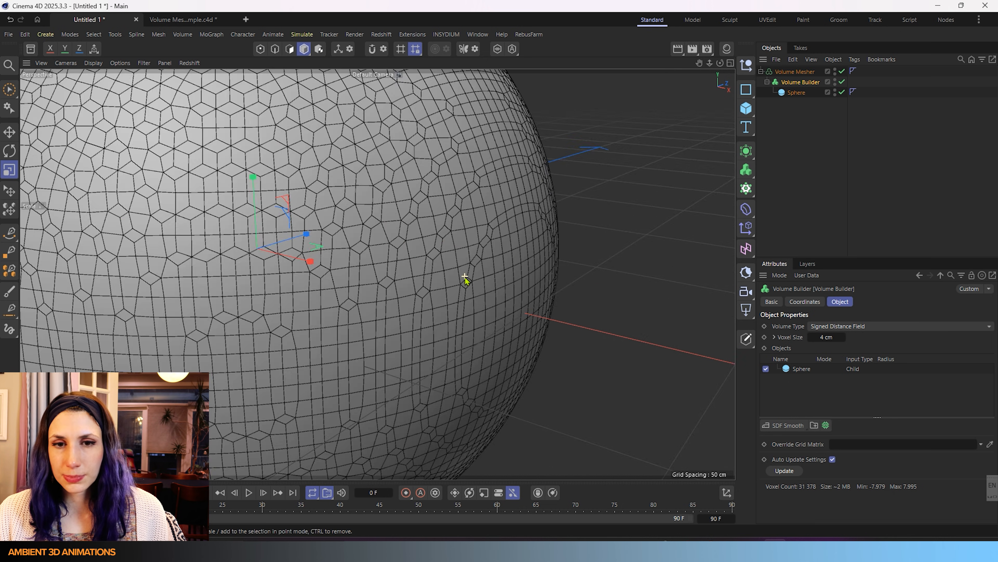
{"action": "left_click_drag", "start_coordinate": [462, 301], "coordinate": [489, 301], "text": "alt"}
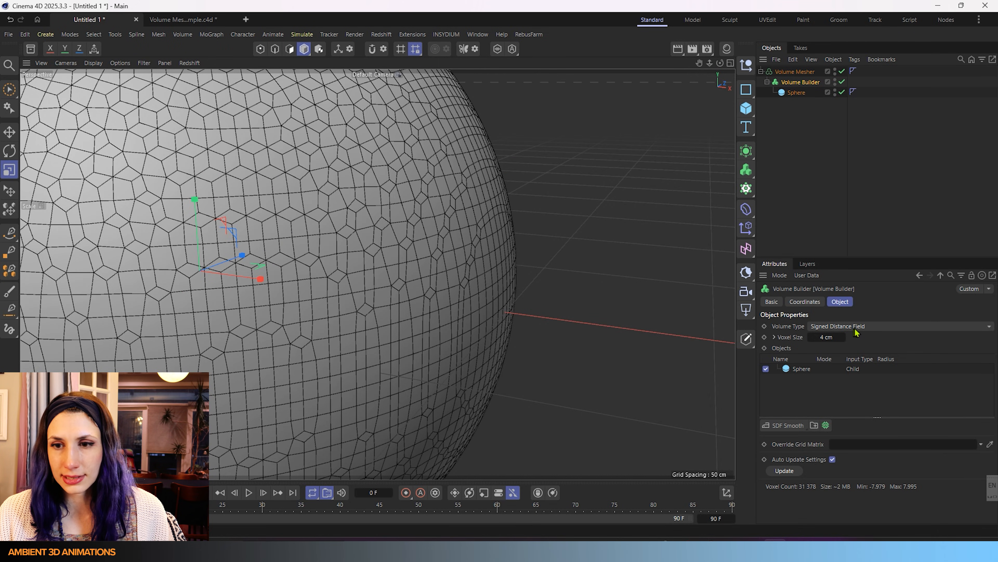
{"action": "scroll", "coordinate": [323, 278], "scroll_direction": "up", "scroll_amount": 4}
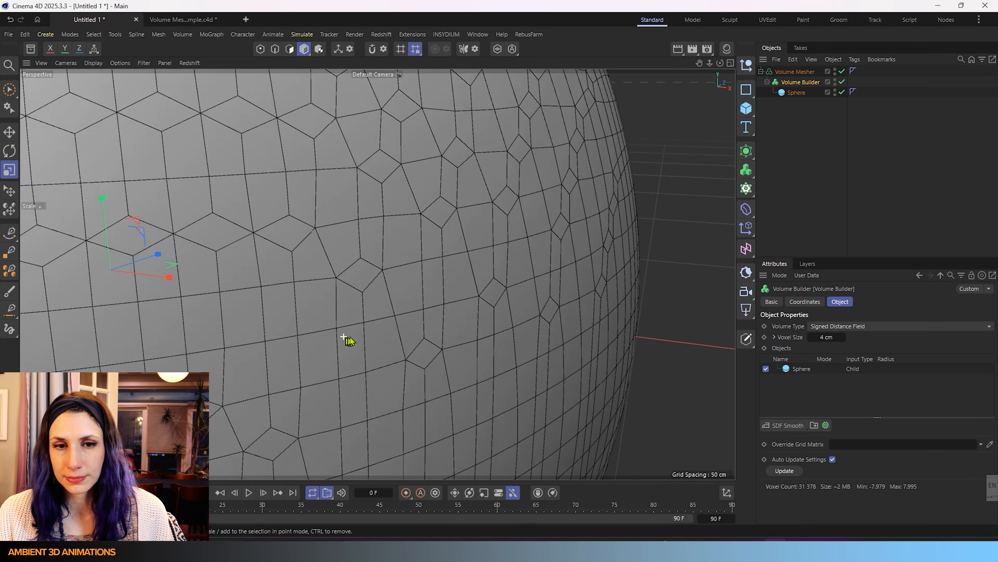
{"action": "left_click_drag", "start_coordinate": [345, 337], "coordinate": [432, 310], "text": "alt"}
{"action": "right_click_drag", "start_coordinate": [365, 330], "coordinate": [534, 335], "text": "alt"}
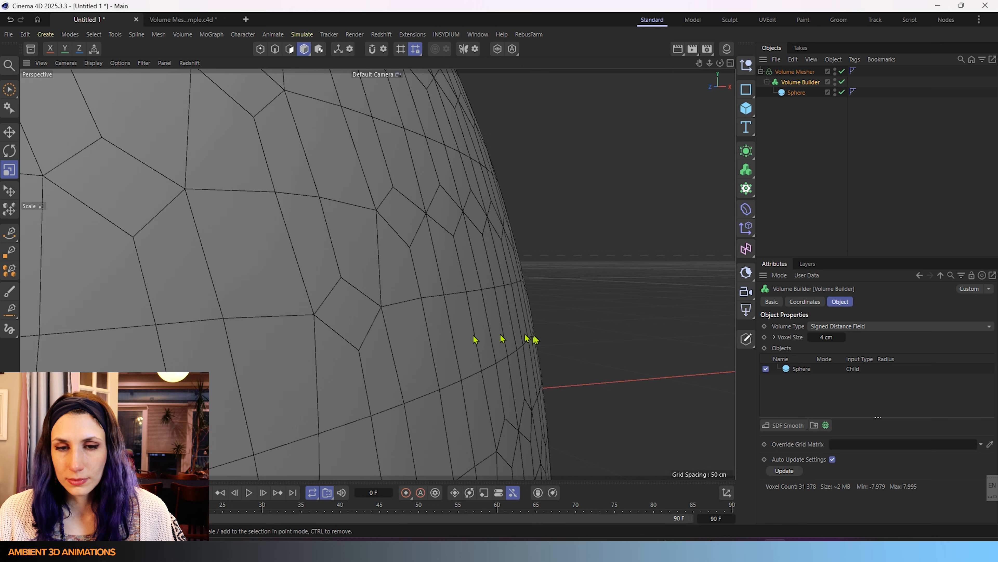
{"action": "scroll", "coordinate": [385, 332], "scroll_direction": "up", "scroll_amount": 6}
{"action": "left_click_drag", "start_coordinate": [387, 333], "coordinate": [455, 339], "text": "alt"}
{"action": "left_click_drag", "start_coordinate": [251, 341], "coordinate": [631, 267], "text": "alt"}
{"action": "mouse_move", "coordinate": [238, 378]}
{"action": "left_mouse_down", "text": "alt"}
{"action": "mouse_move", "coordinate": [633, 251]}
{"action": "mouse_move", "coordinate": [607, 312]}
{"action": "left_mouse_up", "text": "alt"}
{"action": "mouse_move", "coordinate": [305, 287]}
{"action": "left_mouse_down", "text": "alt"}
{"action": "mouse_move", "coordinate": [288, 336]}
{"action": "mouse_move", "coordinate": [260, 368]}
{"action": "mouse_move", "coordinate": [251, 247]}
{"action": "left_mouse_up", "text": "alt"}
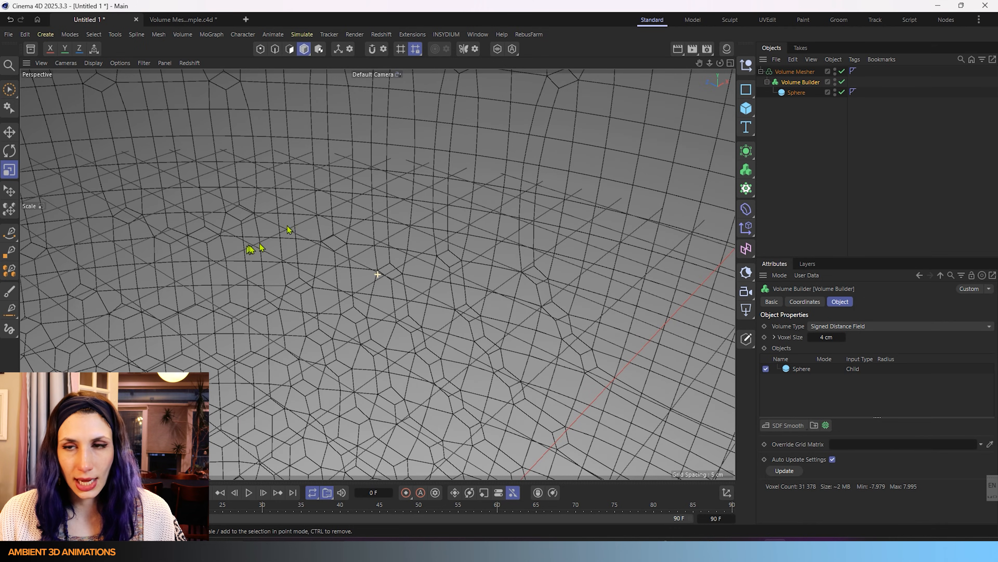
Step: Disable the Volume Mesher and view the Volume Builder's unmeshed voxels
{"action": "left_click", "coordinate": [842, 71]}
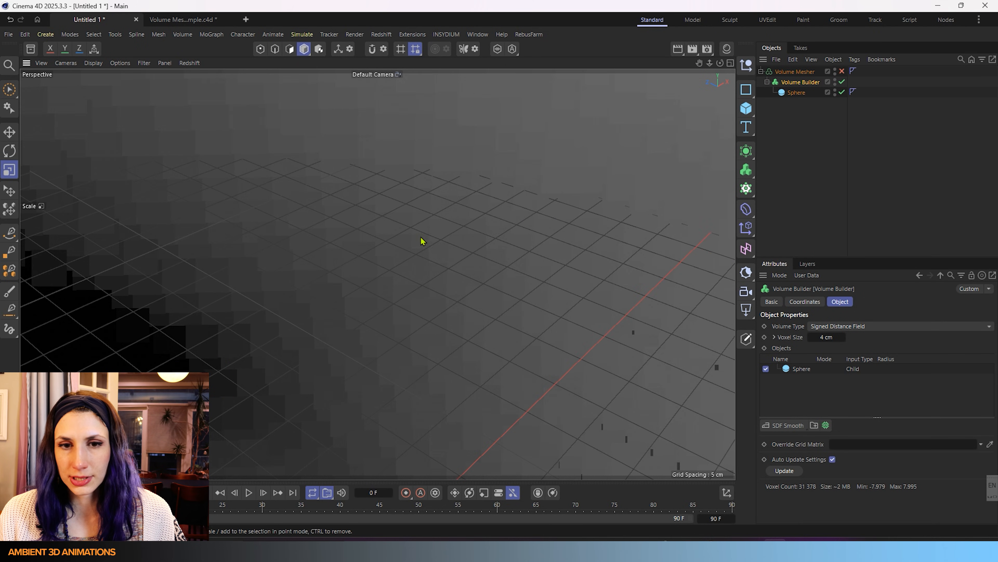
{"action": "left_click_drag", "start_coordinate": [401, 299], "coordinate": [406, 193], "text": "alt"}
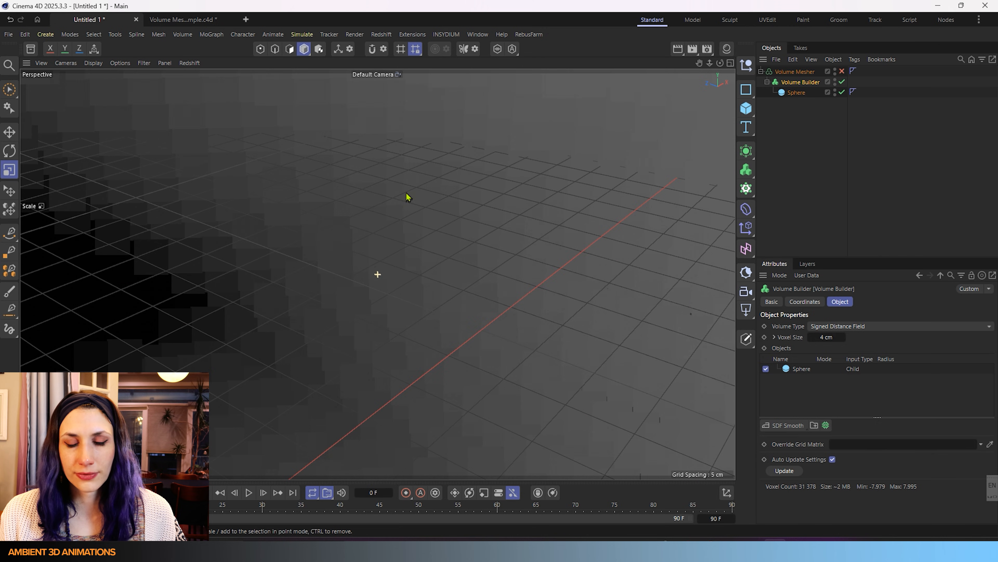
{"action": "left_click_drag", "start_coordinate": [516, 258], "coordinate": [140, 249], "text": "alt"}
{"action": "scroll", "coordinate": [145, 247], "scroll_direction": "down", "scroll_amount": 5}
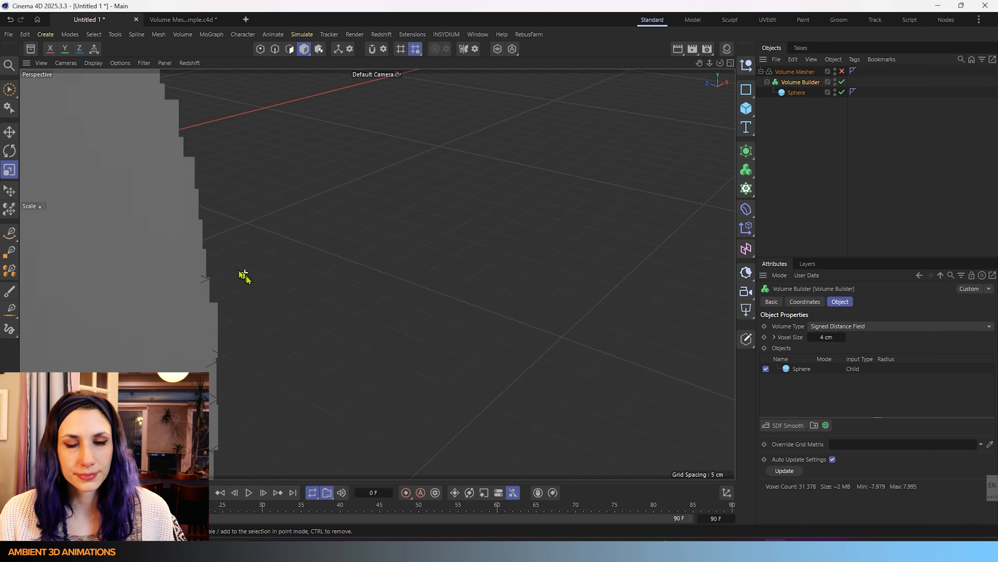
{"action": "scroll", "coordinate": [247, 278], "scroll_direction": "down", "scroll_amount": 8}
Step: Change the Volume Builder's volume type to Fog and inspect the resulting sphere
{"action": "left_click", "coordinate": [868, 327]}
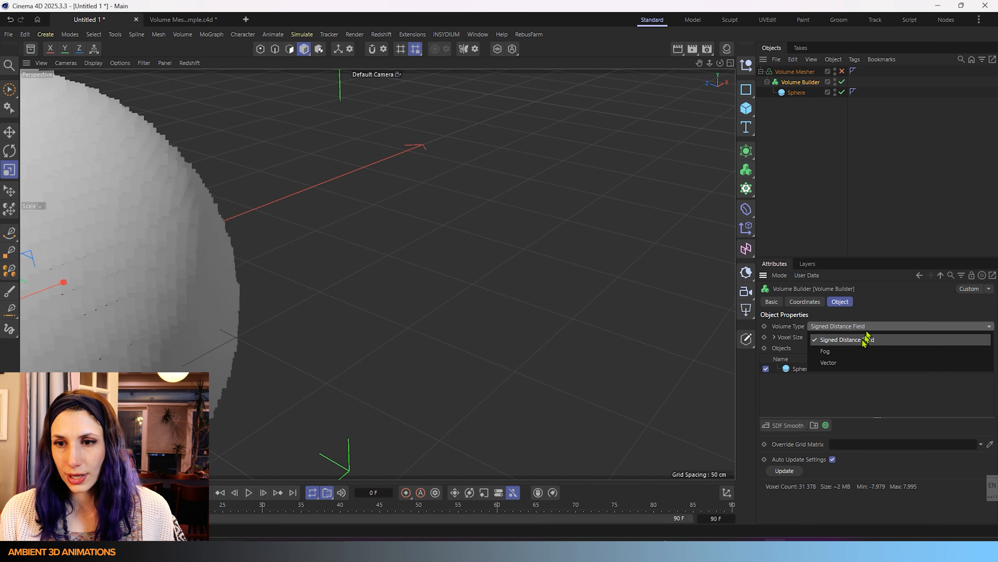
{"action": "left_click", "coordinate": [854, 352]}
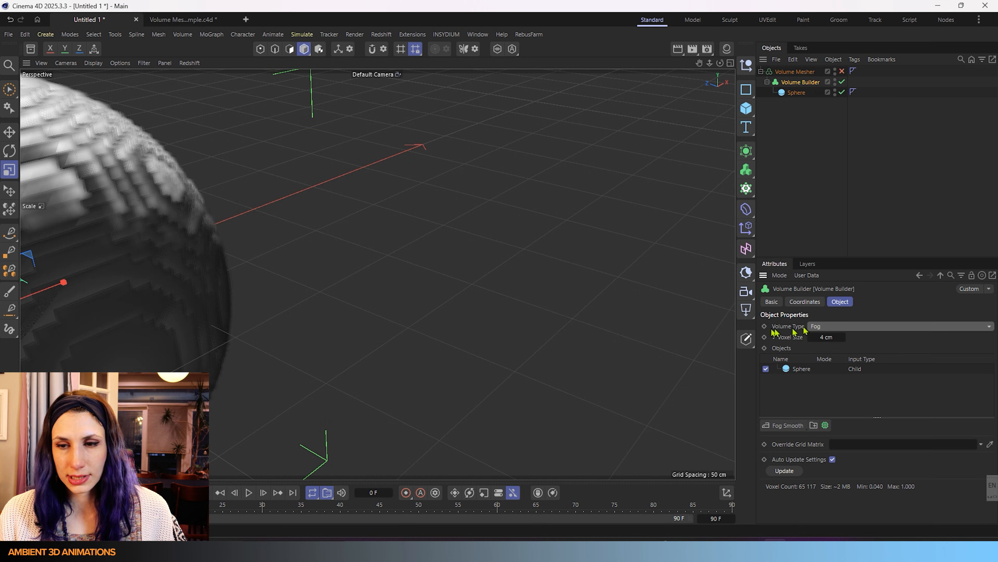
{"action": "scroll", "coordinate": [220, 294], "scroll_direction": "up", "scroll_amount": 2}
{"action": "left_click_drag", "start_coordinate": [220, 291], "coordinate": [89, 308], "text": "alt"}
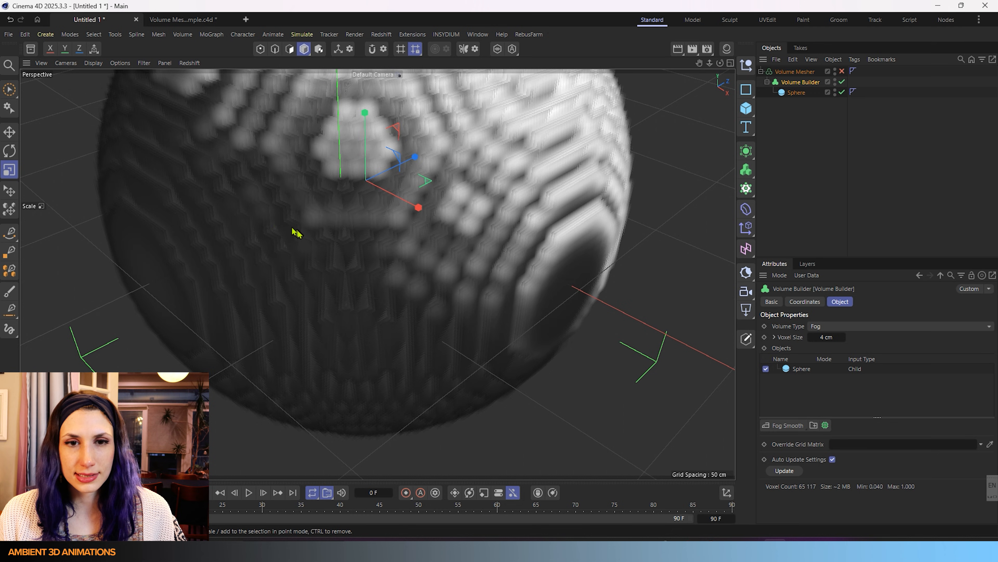
{"action": "scroll", "coordinate": [297, 232], "scroll_direction": "down", "scroll_amount": 5}
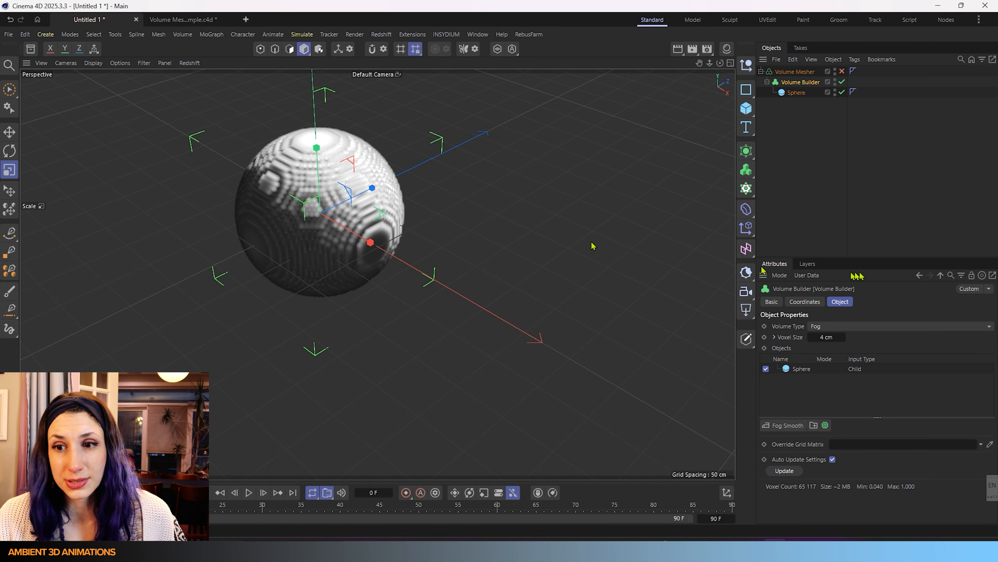
Step: Return the Volume Builder's volume type to Signed Distance Field and re-enable the Volume Mesher
{"action": "left_click", "coordinate": [853, 327]}
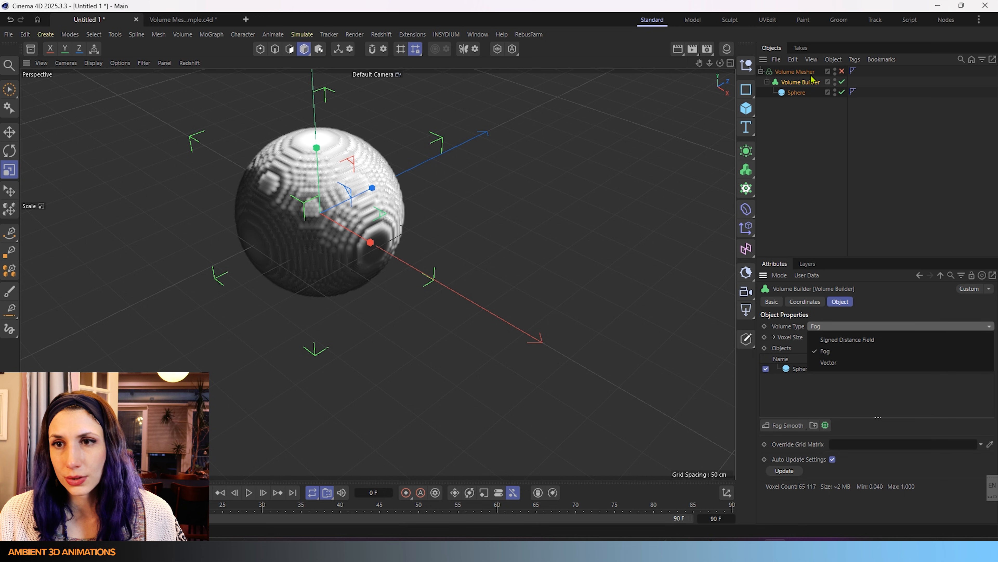
{"action": "left_click", "coordinate": [837, 327]}
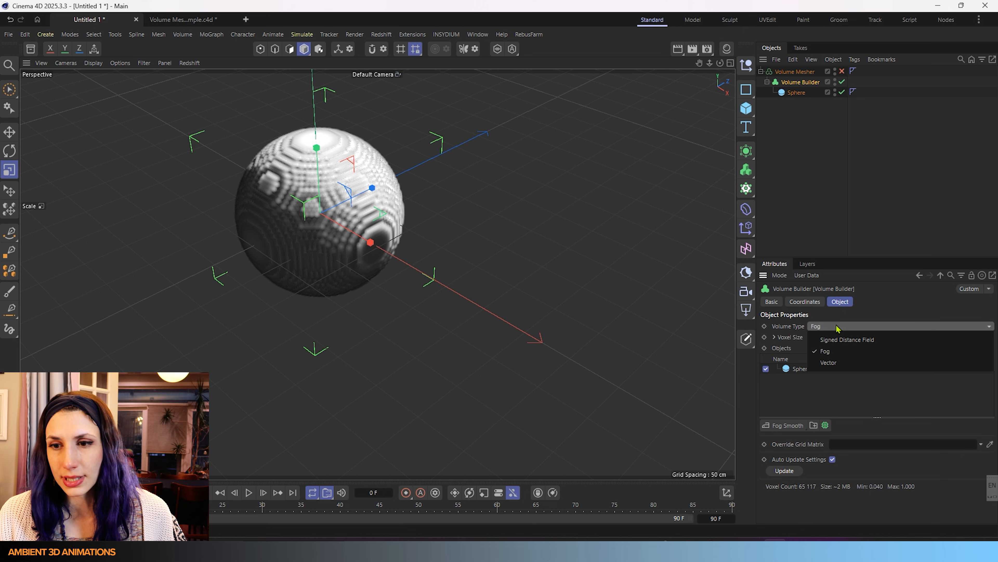
{"action": "left_click", "coordinate": [836, 340]}
{"action": "left_click", "coordinate": [842, 71]}
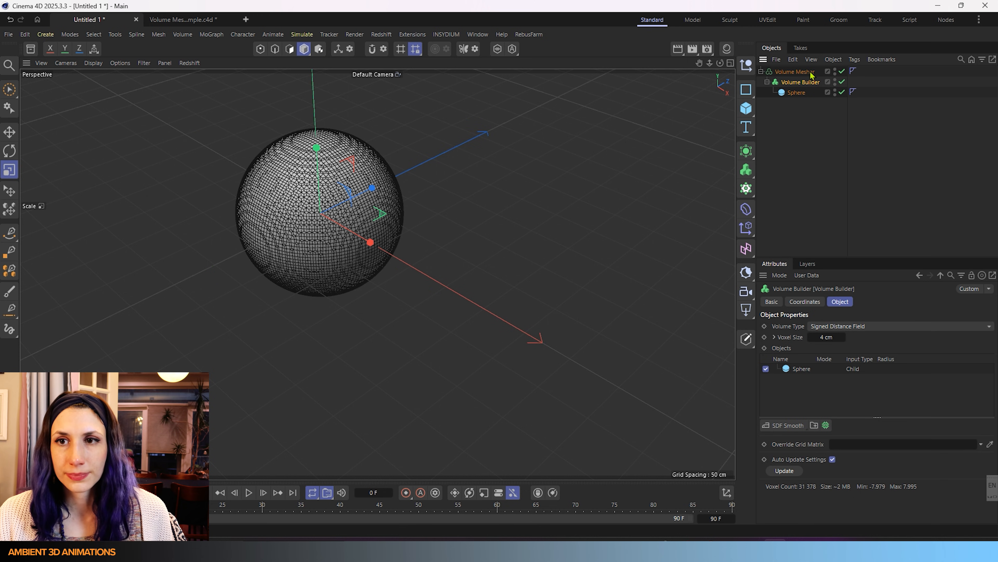
Step: Lower the Volume Mesher's voxel range threshold to 37% and bring it back to 50%
{"action": "left_click", "coordinate": [809, 73]}
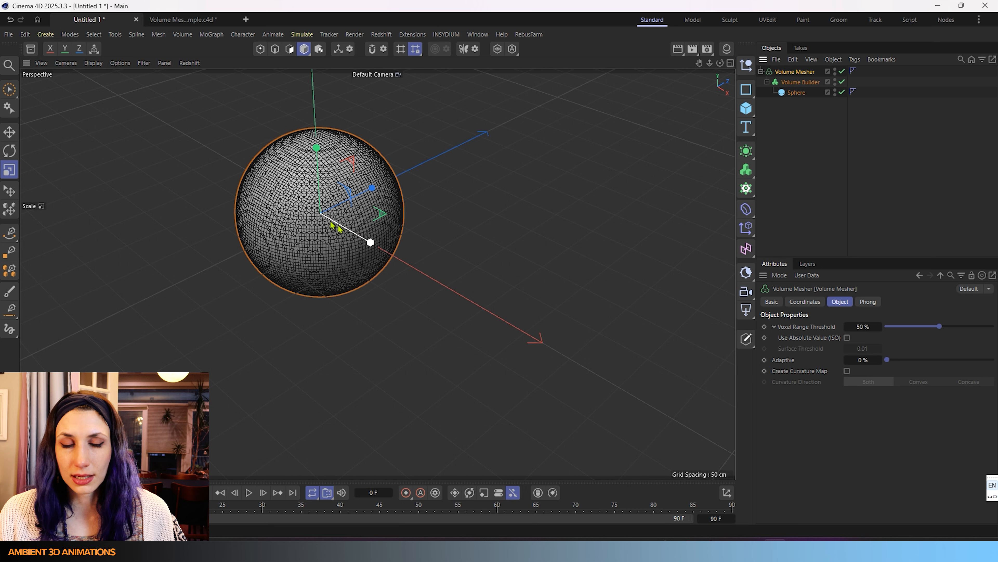
{"action": "middle_click_drag", "start_coordinate": [388, 229], "coordinate": [435, 306], "text": "alt"}
{"action": "scroll", "coordinate": [333, 250], "scroll_direction": "up", "scroll_amount": 5}
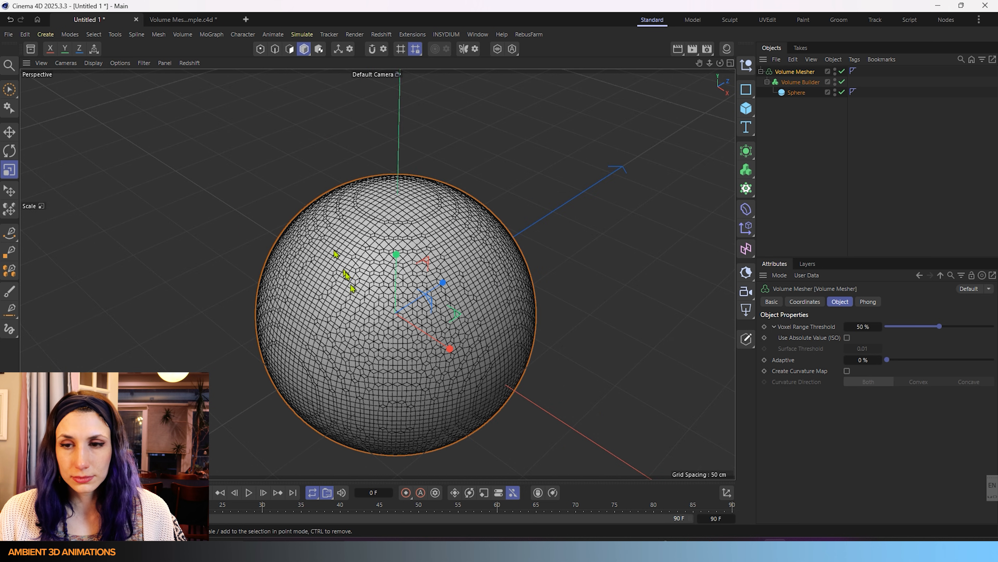
{"action": "left_click_drag", "start_coordinate": [380, 381], "coordinate": [562, 389], "text": "alt"}
{"action": "mouse_move", "coordinate": [940, 326]}
{"action": "left_mouse_down"}
{"action": "mouse_move", "coordinate": [883, 338]}
{"action": "mouse_move", "coordinate": [989, 332]}
{"action": "mouse_move", "coordinate": [927, 338]}
{"action": "left_mouse_up"}
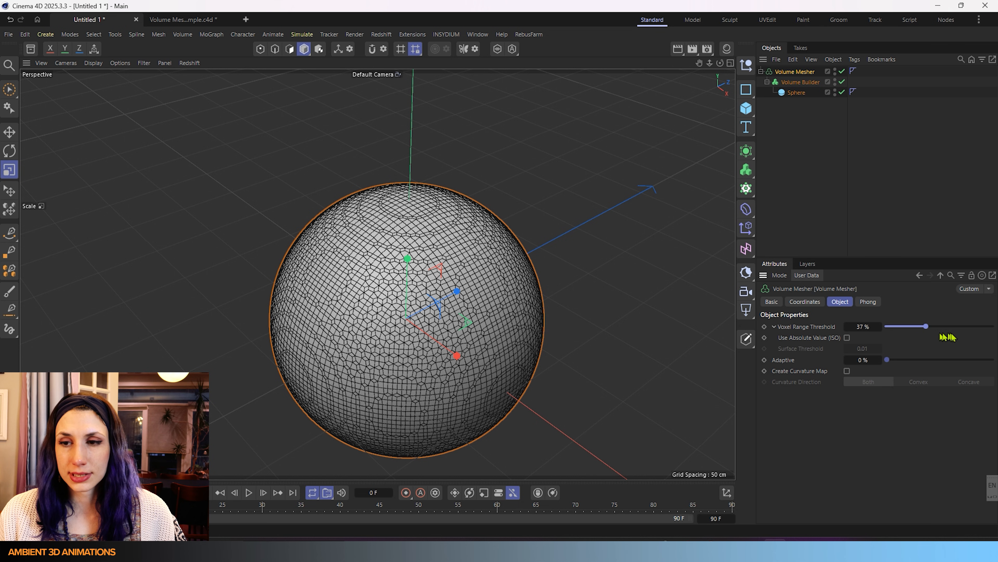
{"action": "mouse_move", "coordinate": [926, 327]}
{"action": "left_mouse_down"}
{"action": "mouse_move", "coordinate": [887, 328]}
{"action": "mouse_move", "coordinate": [983, 332]}
{"action": "mouse_move", "coordinate": [915, 331]}
{"action": "mouse_move", "coordinate": [939, 331]}
{"action": "left_mouse_up"}
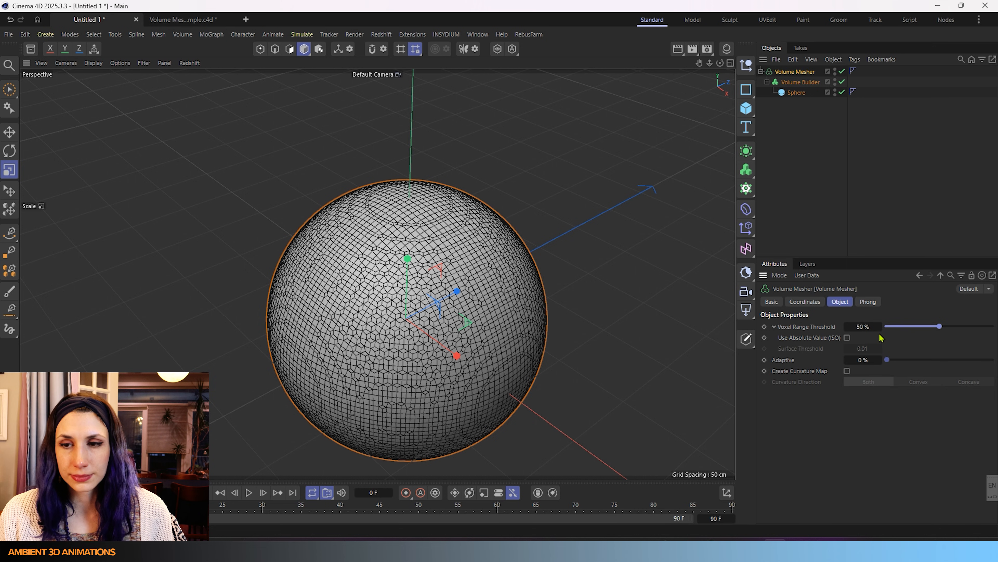
Step: Check the Volume Builder's settings and set the Volume Mesher's voxel range threshold to 58%
{"action": "left_click", "coordinate": [800, 82]}
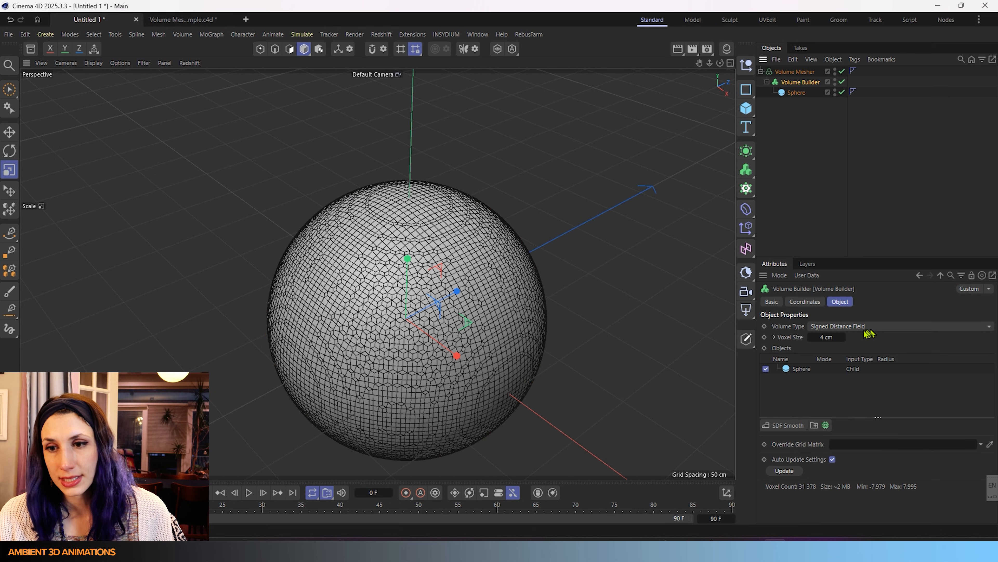
{"action": "left_click", "coordinate": [795, 71]}
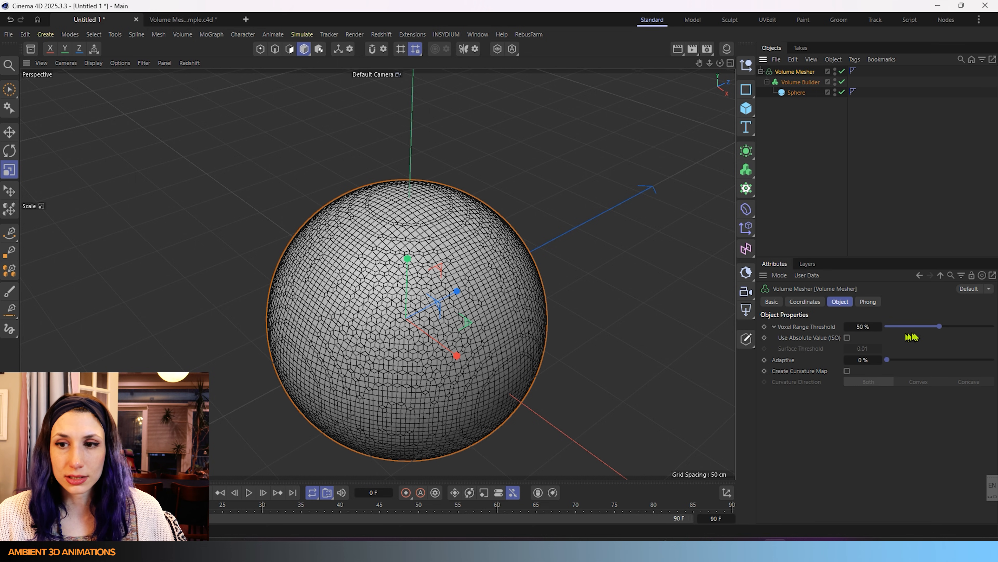
{"action": "left_click_drag", "start_coordinate": [931, 332], "coordinate": [956, 327]}
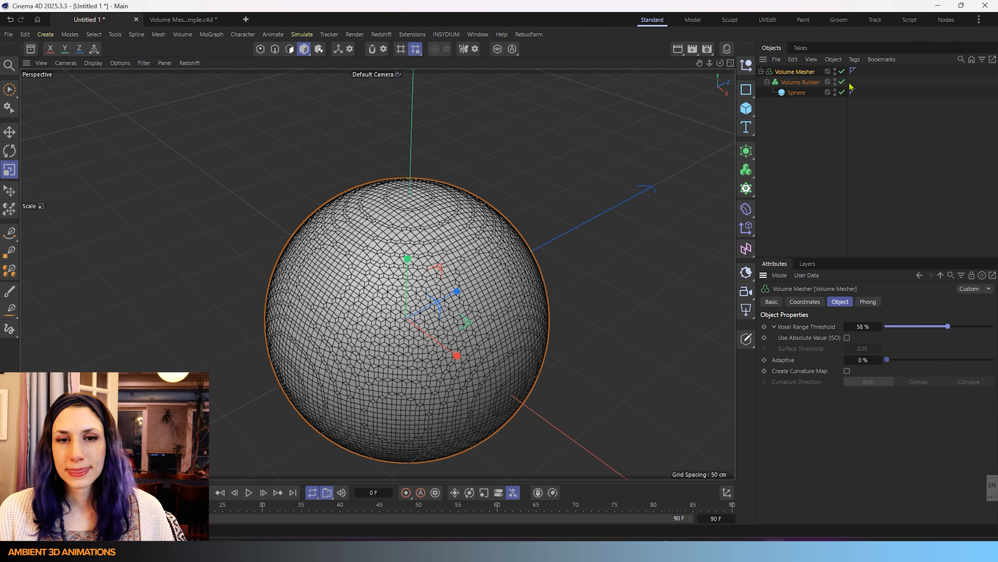
Step: Add a Random Field and link it into the Volume Builder's objects together with the sphere
{"action": "left_click", "coordinate": [748, 253]}
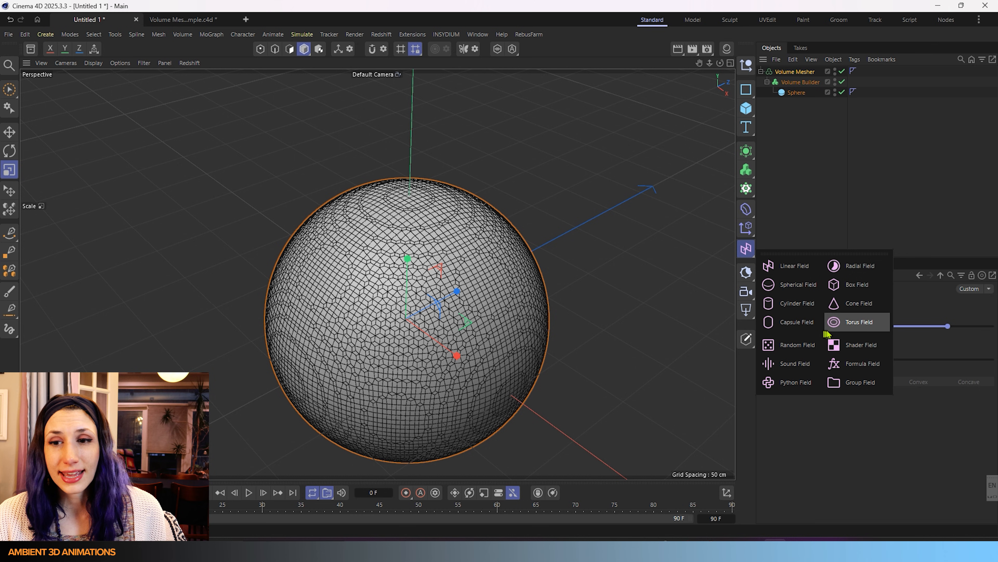
{"action": "left_click", "coordinate": [795, 346]}
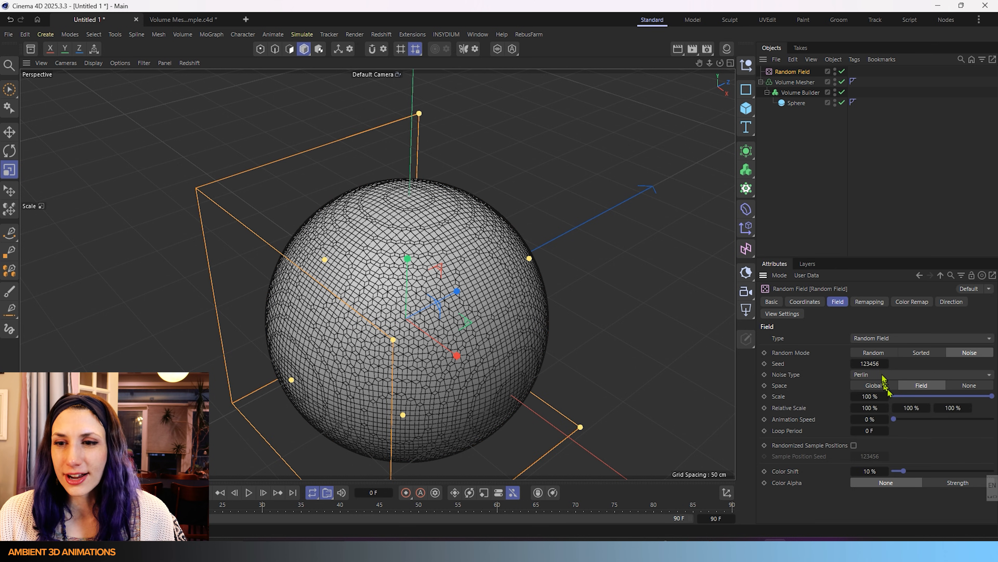
{"action": "left_click", "coordinate": [791, 93]}
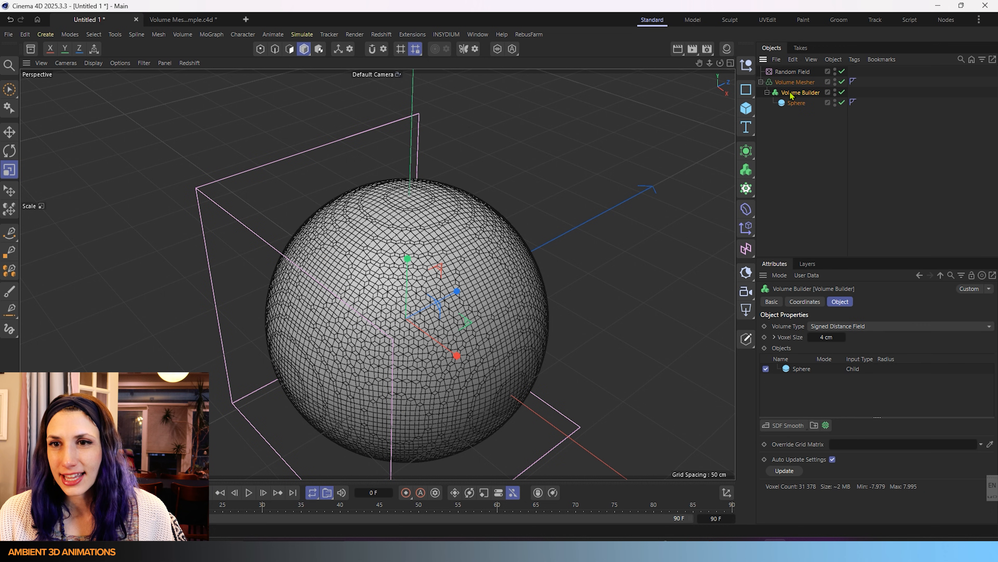
{"action": "left_click_drag", "start_coordinate": [795, 71], "coordinate": [804, 384]}
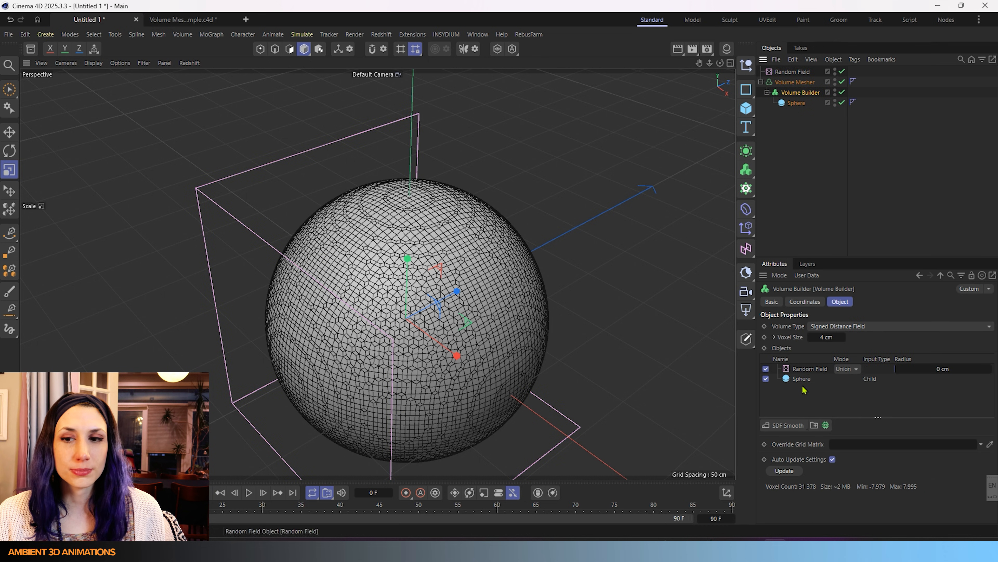
Step: Set the Random Field's mode to Intersect and its creation space to Objects Below in the Volume Builder
{"action": "left_click", "coordinate": [850, 370]}
{"action": "left_click", "coordinate": [853, 408]}
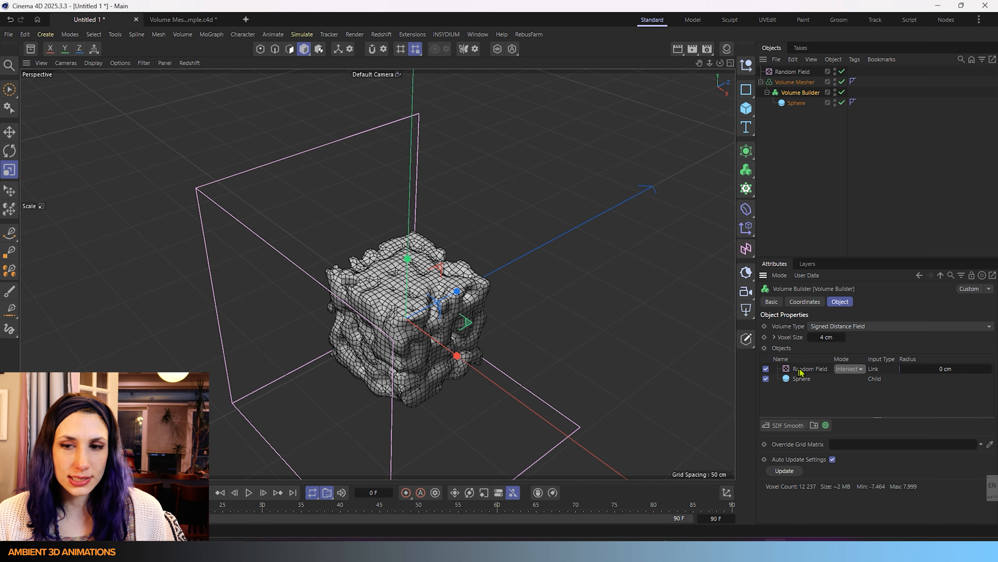
{"action": "left_click", "coordinate": [809, 371]}
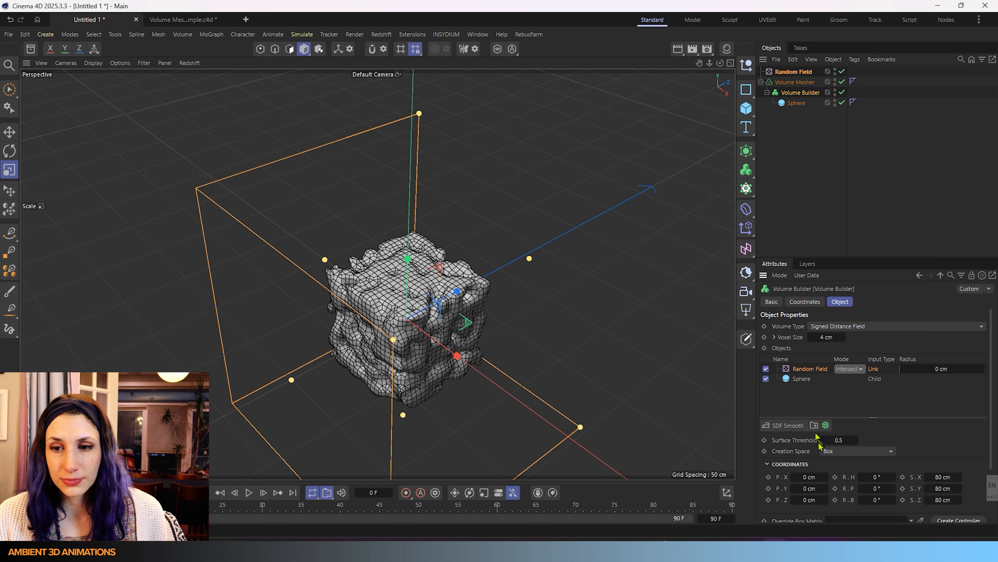
{"action": "left_click", "coordinate": [844, 452]}
{"action": "left_click", "coordinate": [839, 477]}
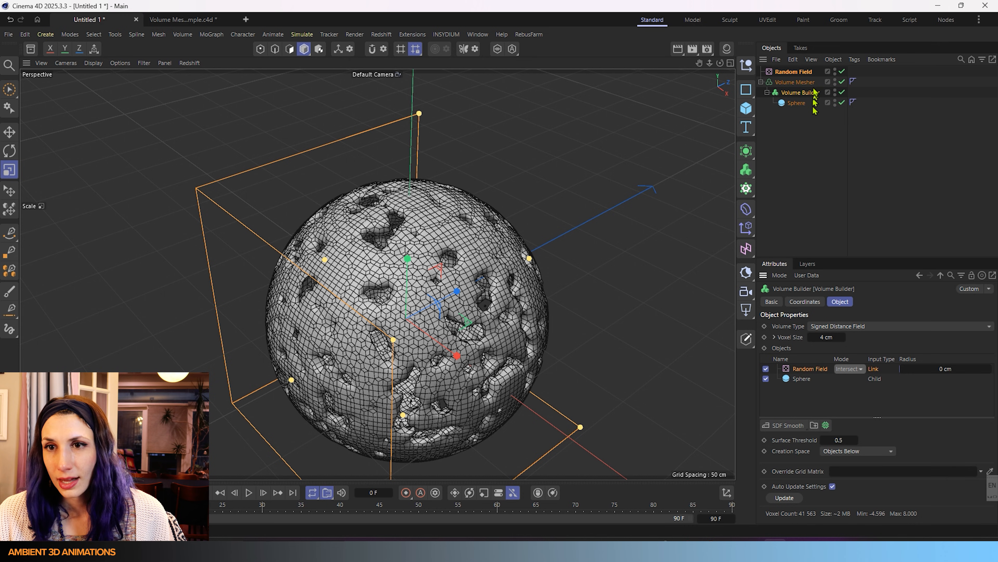
Step: Set the Volume Mesher's voxel range threshold to 50% and change the Volume Builder's volume type to Fog
{"action": "left_click", "coordinate": [798, 82]}
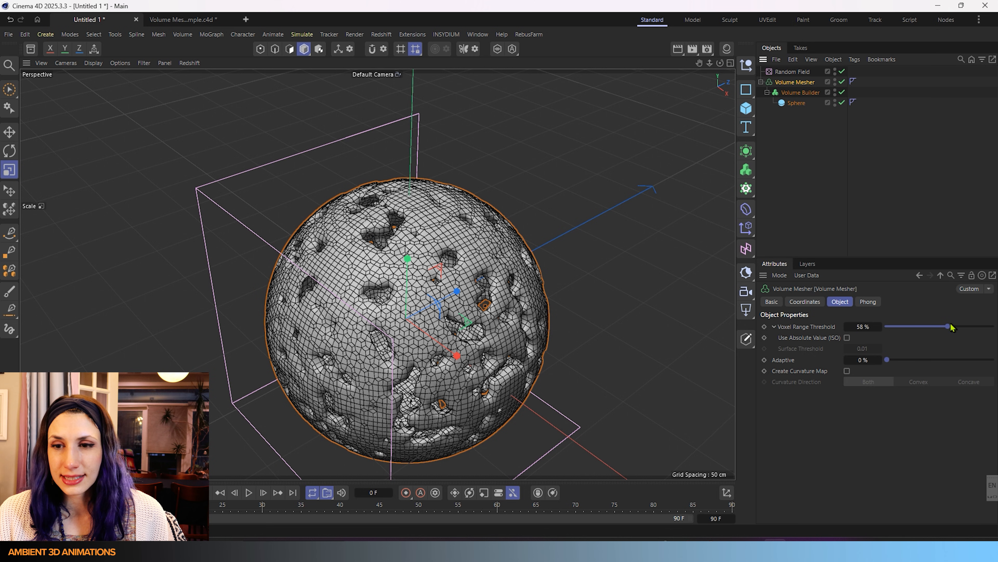
{"action": "mouse_move", "coordinate": [951, 327]}
{"action": "left_mouse_down"}
{"action": "mouse_move", "coordinate": [920, 330]}
{"action": "mouse_move", "coordinate": [965, 335]}
{"action": "mouse_move", "coordinate": [940, 335]}
{"action": "mouse_move", "coordinate": [939, 325]}
{"action": "left_mouse_up"}
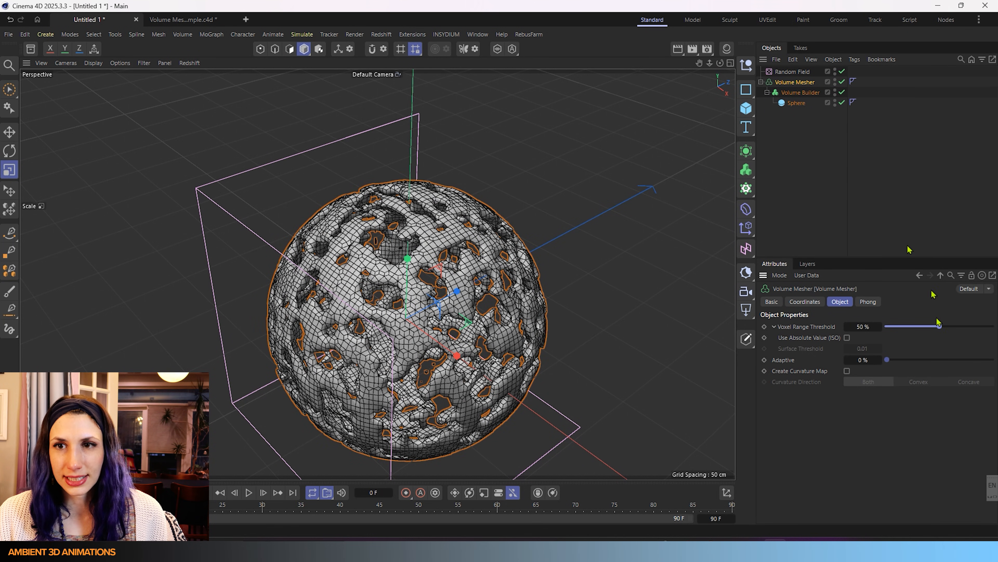
{"action": "left_click", "coordinate": [802, 93]}
{"action": "left_click", "coordinate": [860, 329]}
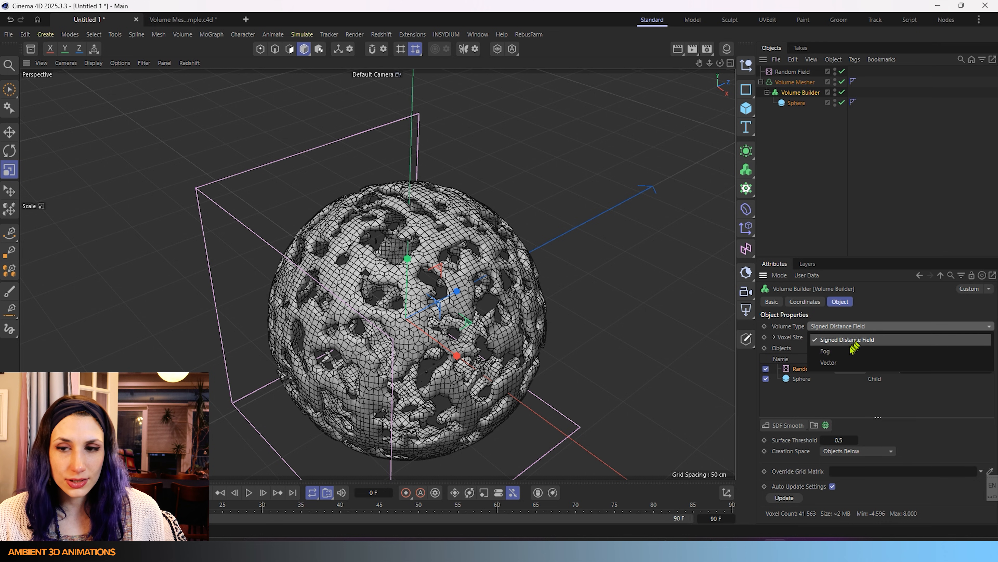
{"action": "left_click", "coordinate": [845, 349]}
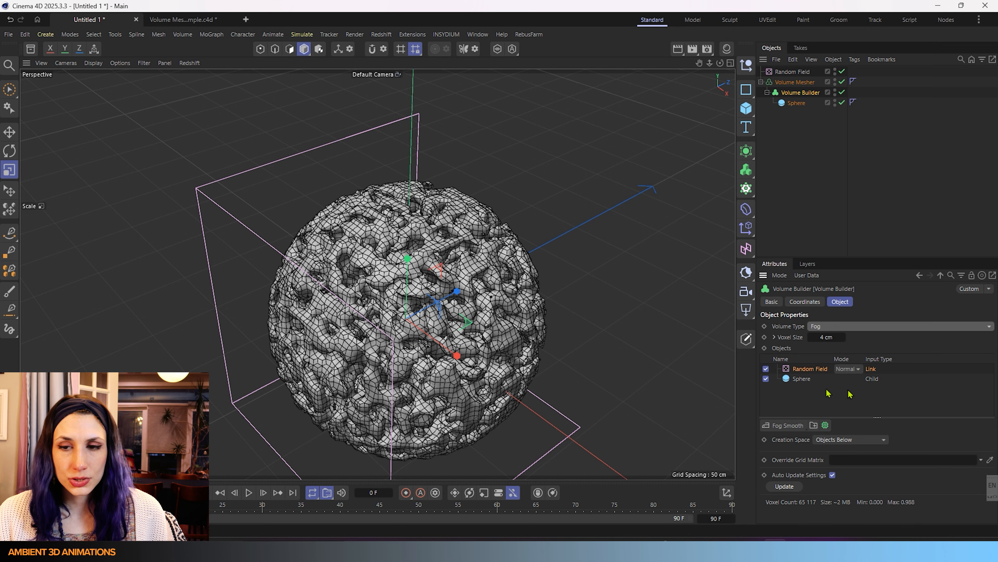
Step: Review the Random Field's available fog blending modes and inspect the resulting mesh up close
{"action": "left_click", "coordinate": [849, 368]}
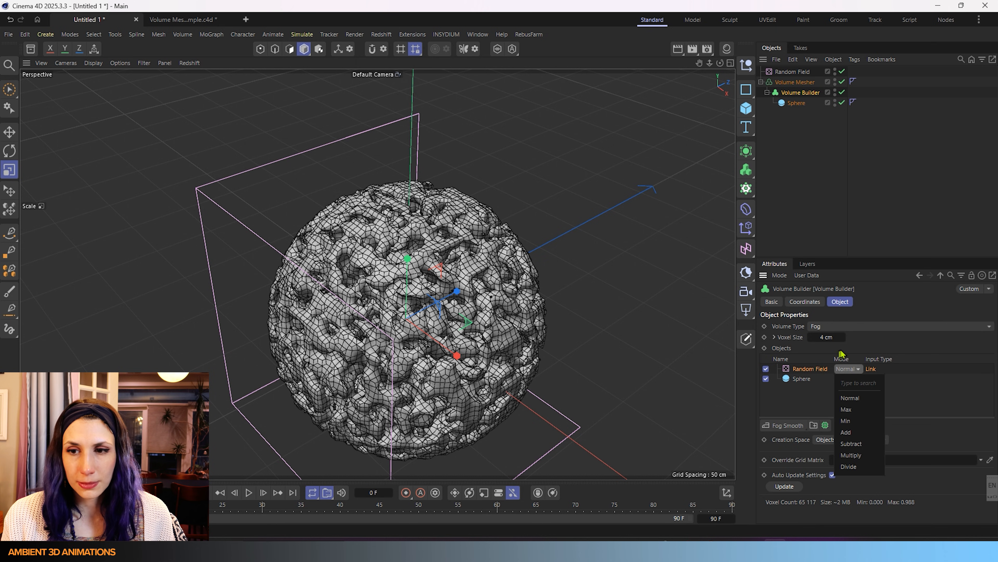
{"action": "left_click", "coordinate": [845, 364]}
{"action": "mouse_move", "coordinate": [423, 318]}
{"action": "left_mouse_down", "text": "alt"}
{"action": "mouse_move", "coordinate": [417, 339]}
{"action": "mouse_move", "coordinate": [427, 316]}
{"action": "left_mouse_up", "text": "alt"}
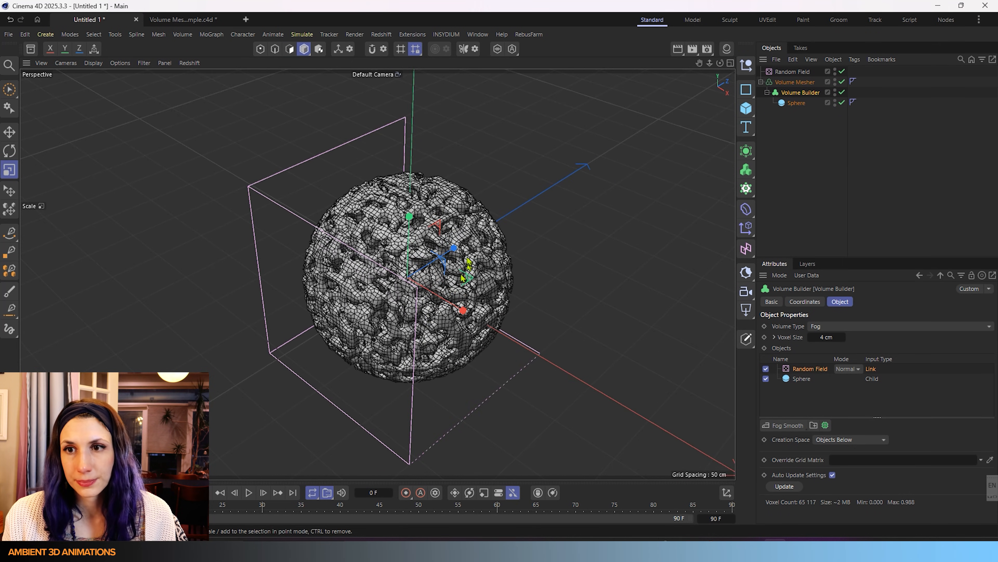
{"action": "scroll", "coordinate": [458, 258], "scroll_direction": "up", "scroll_amount": 4}
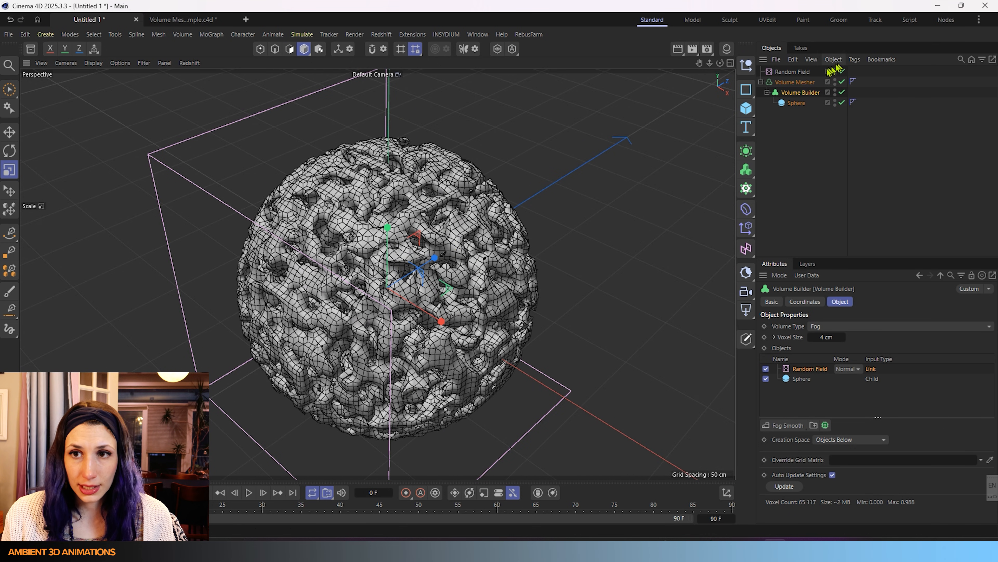
Step: Lower the Volume Mesher's voxel range threshold to 44%, and use an absolute ISO value with a surface threshold of 0.48
{"action": "left_click", "coordinate": [801, 82]}
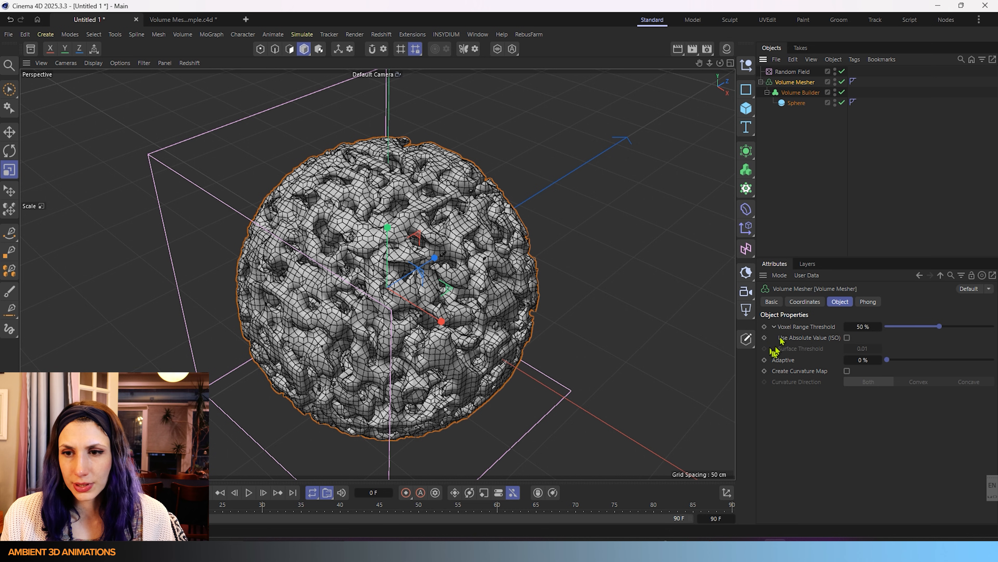
{"action": "mouse_move", "coordinate": [941, 327]}
{"action": "left_mouse_down"}
{"action": "mouse_move", "coordinate": [918, 334]}
{"action": "mouse_move", "coordinate": [973, 336]}
{"action": "mouse_move", "coordinate": [925, 336]}
{"action": "mouse_move", "coordinate": [945, 332]}
{"action": "mouse_move", "coordinate": [935, 333]}
{"action": "left_mouse_up"}
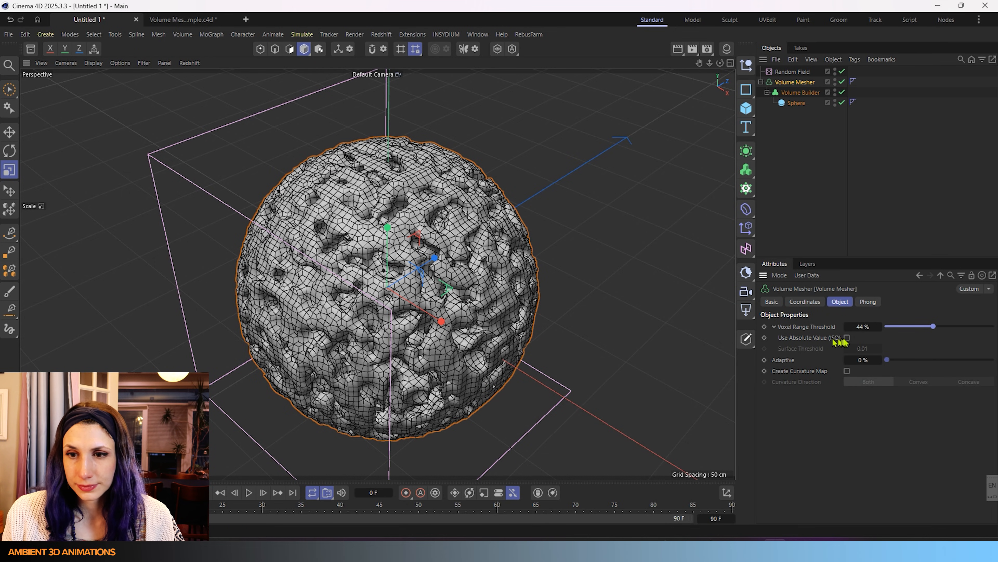
{"action": "left_click", "coordinate": [847, 337]}
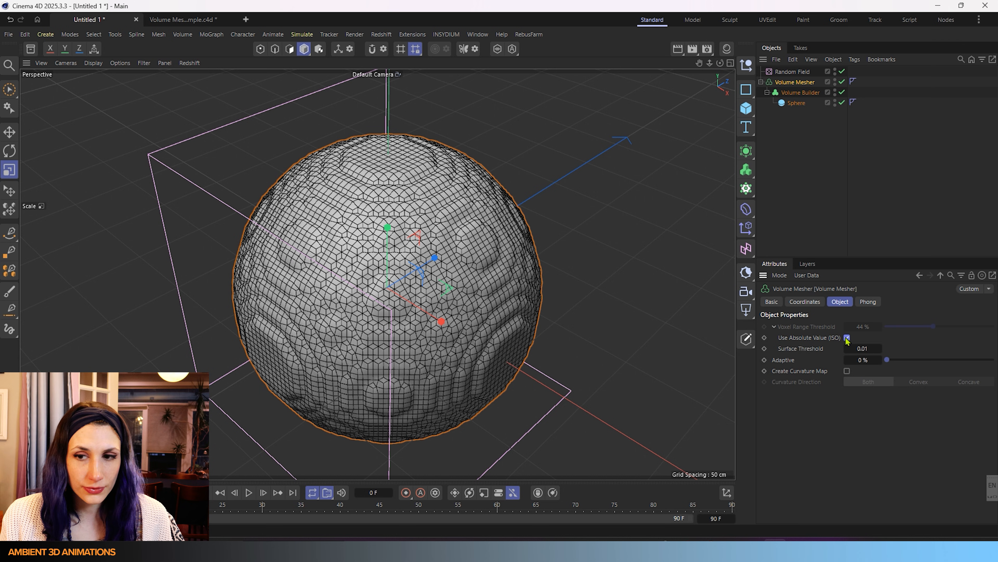
{"action": "mouse_move", "coordinate": [864, 348]}
{"action": "left_mouse_down"}
{"action": "mouse_move", "coordinate": [894, 349]}
{"action": "mouse_move", "coordinate": [870, 348]}
{"action": "left_mouse_up"}
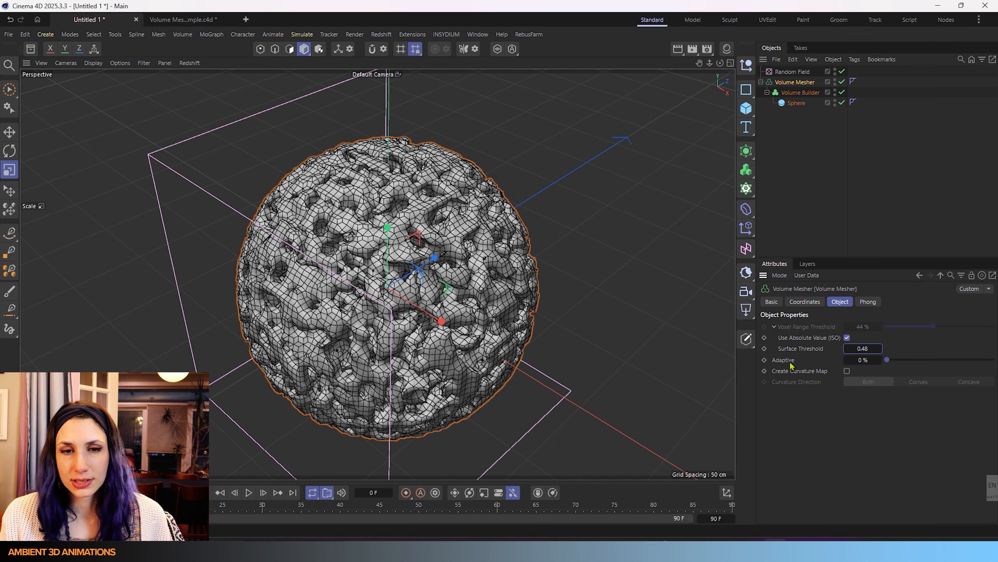
Step: Add a cube and place it inside a new Volume Builder of its own
{"action": "scroll", "coordinate": [353, 308], "scroll_direction": "down", "scroll_amount": 6}
{"action": "middle_click_drag", "start_coordinate": [395, 353], "coordinate": [357, 320], "text": "alt"}
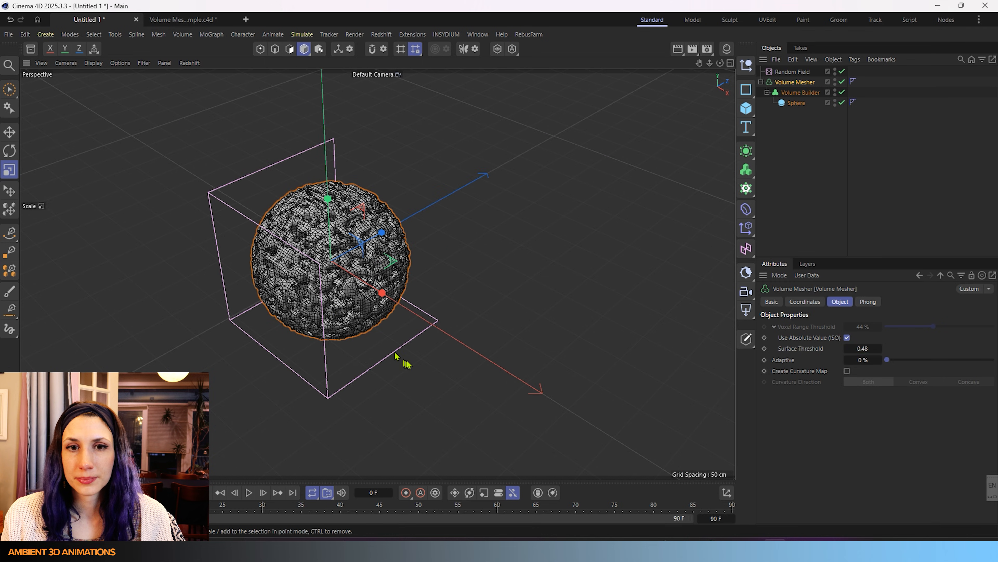
{"action": "left_click_drag", "start_coordinate": [395, 356], "coordinate": [434, 329], "text": "alt"}
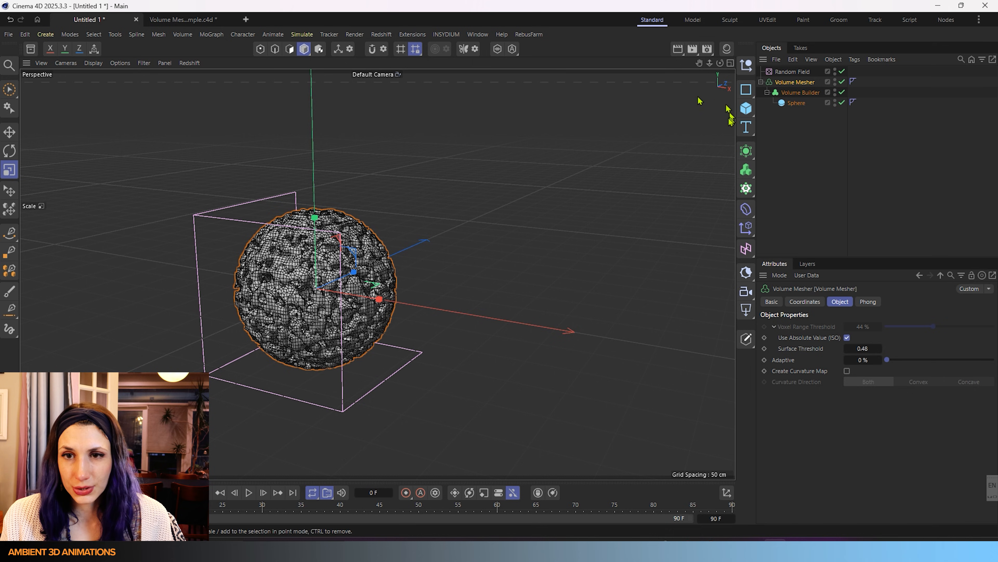
{"action": "left_click", "coordinate": [746, 109]}
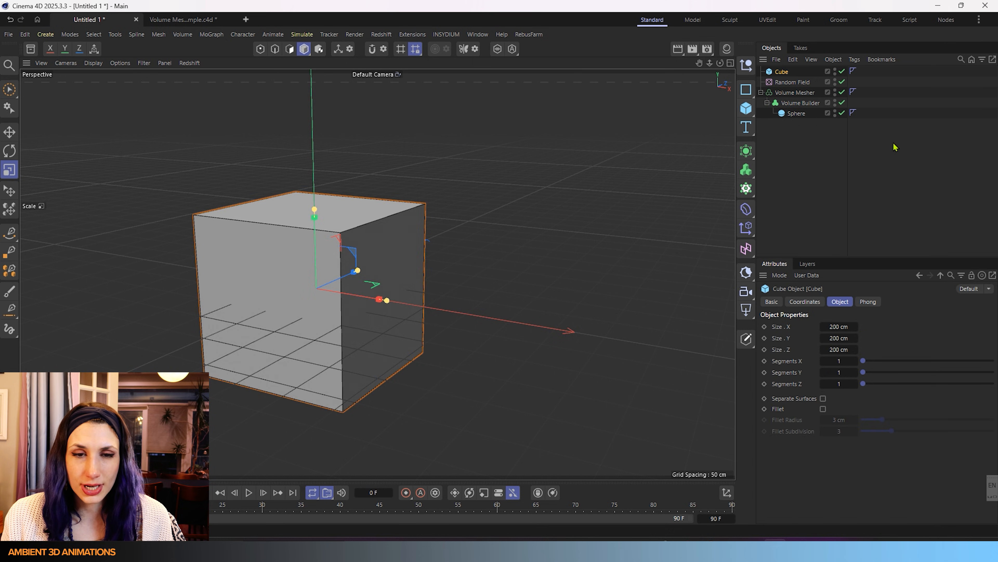
{"action": "left_click", "coordinate": [747, 171], "text": "alt"}
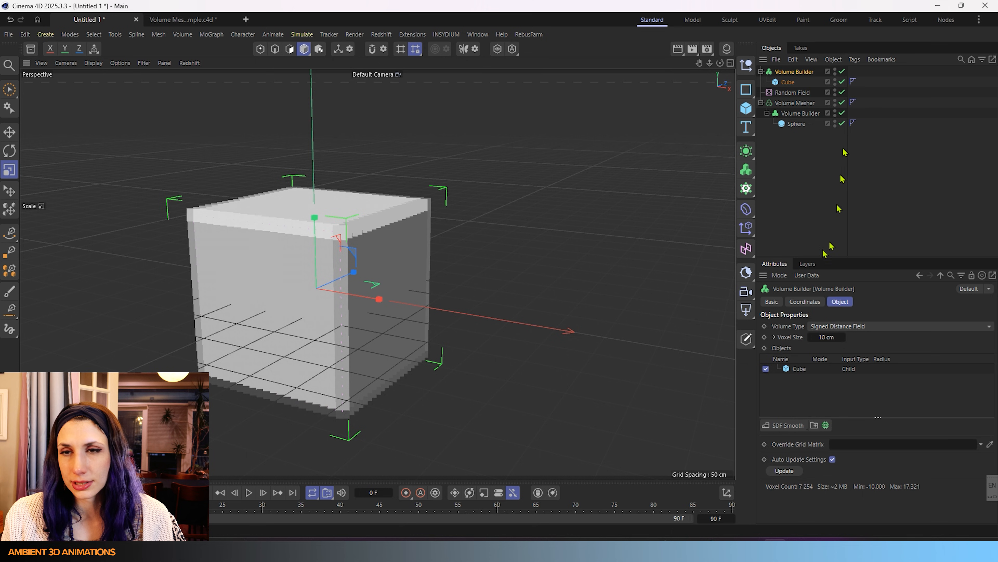
Step: Test a 2 cm voxel size on the cube's Volume Builder and settle on 5 cm
{"action": "left_click", "coordinate": [843, 339]}
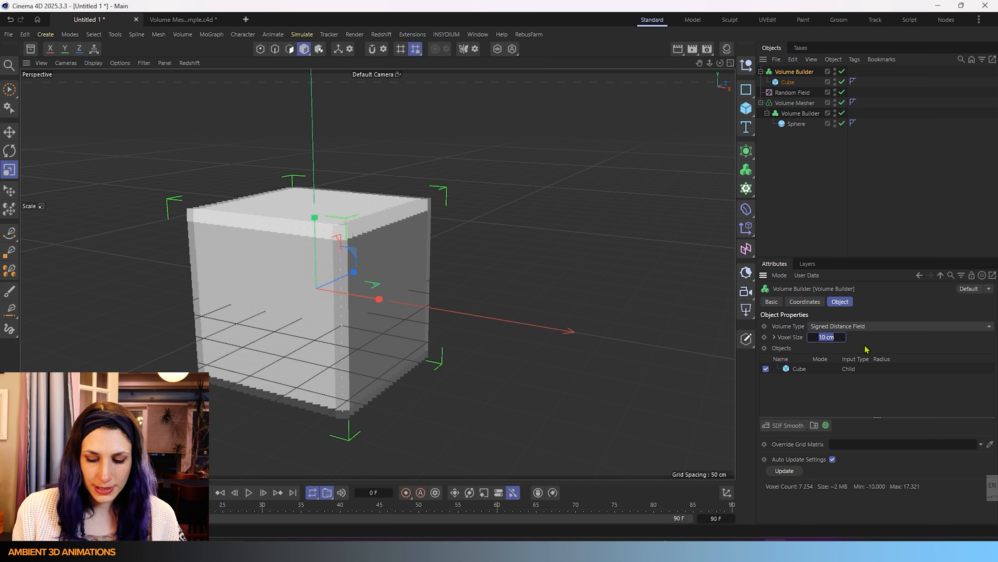
{"action": "type", "text": "2"}
{"action": "key", "text": "Return"}
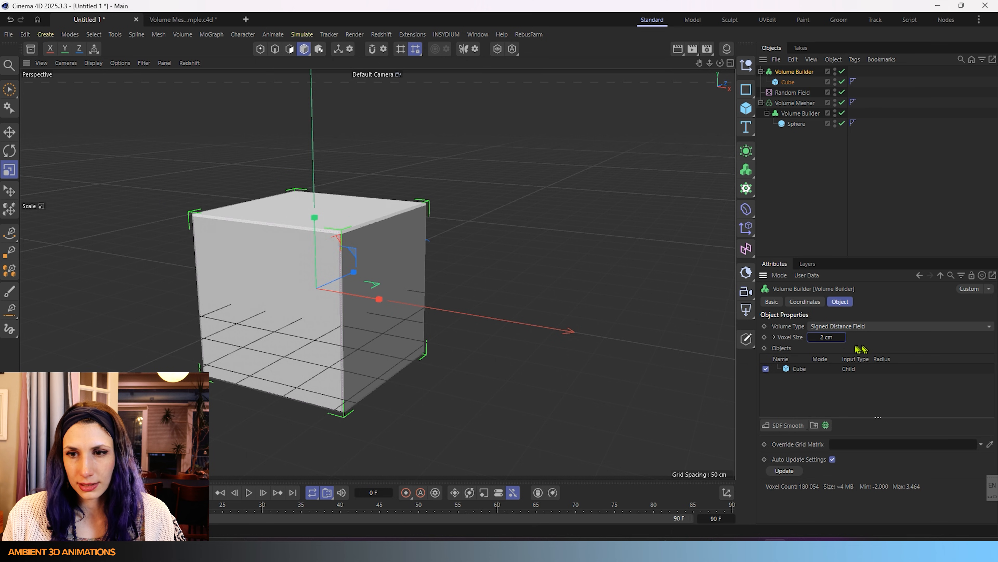
{"action": "type", "text": "5"}
{"action": "key", "text": "Return"}
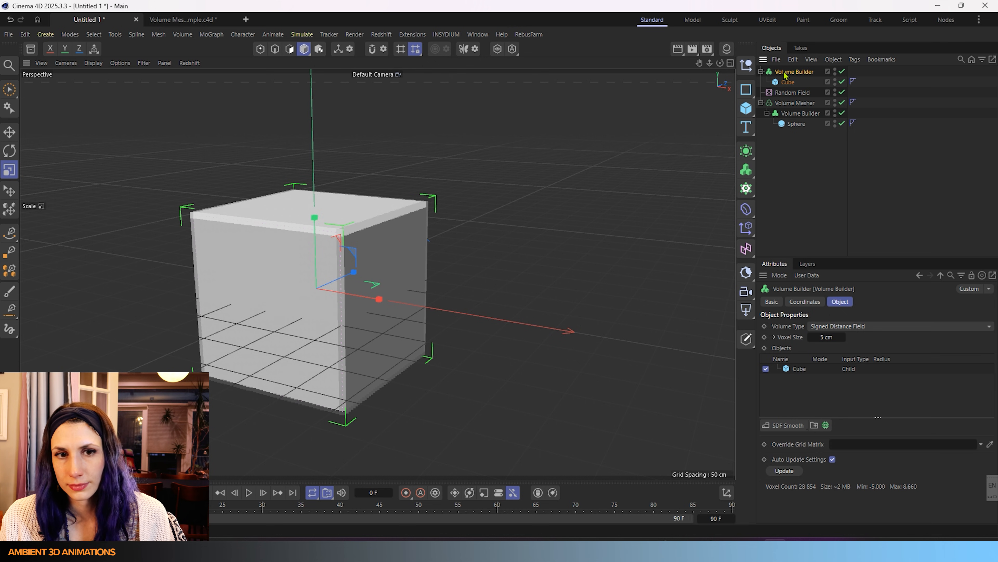
Step: Move the cube's Volume Builder along the X axis clear of the sphere and wrap it in a new Volume Mesher
{"action": "key", "text": "e"}
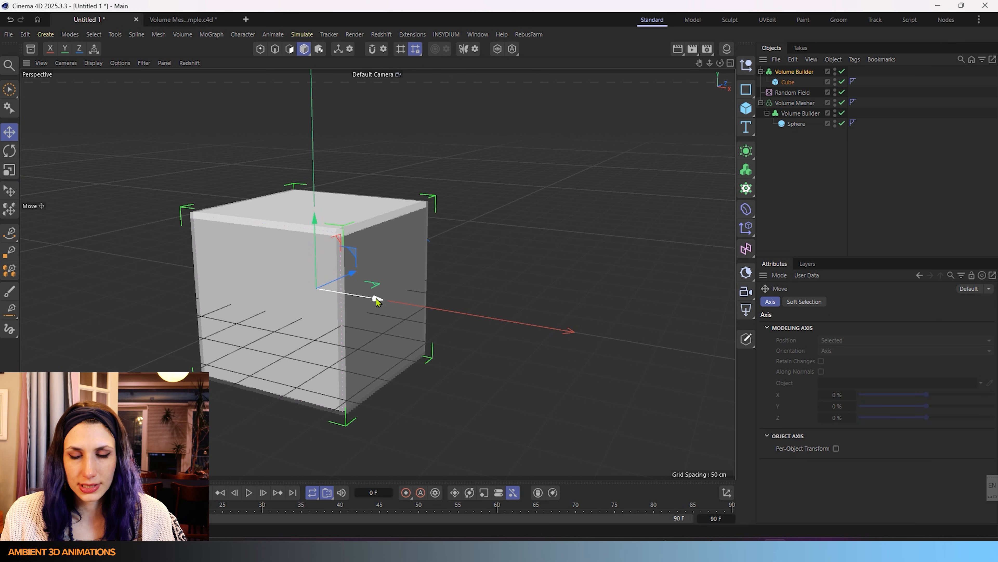
{"action": "left_click_drag", "start_coordinate": [374, 297], "coordinate": [629, 340]}
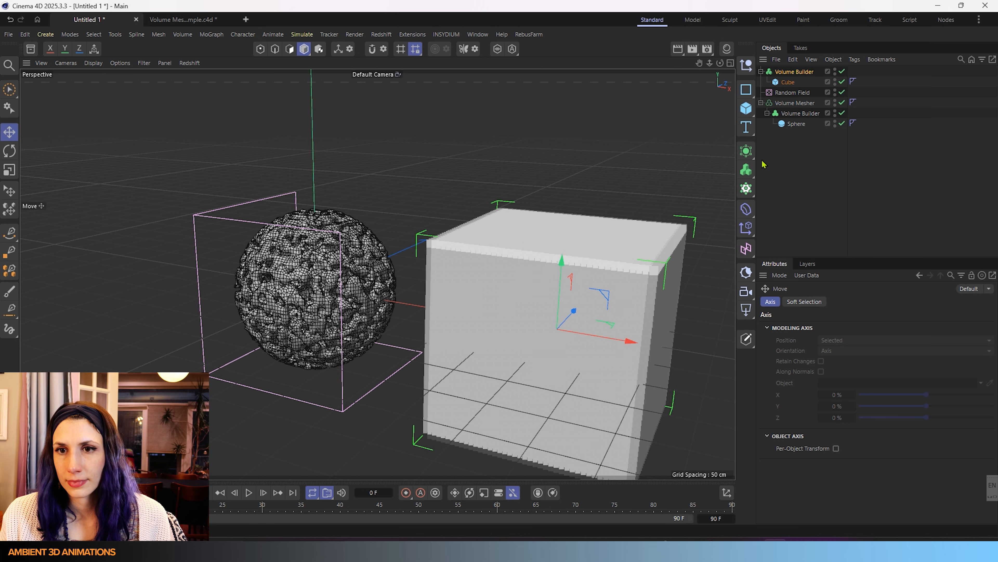
{"action": "left_click", "coordinate": [746, 170]}
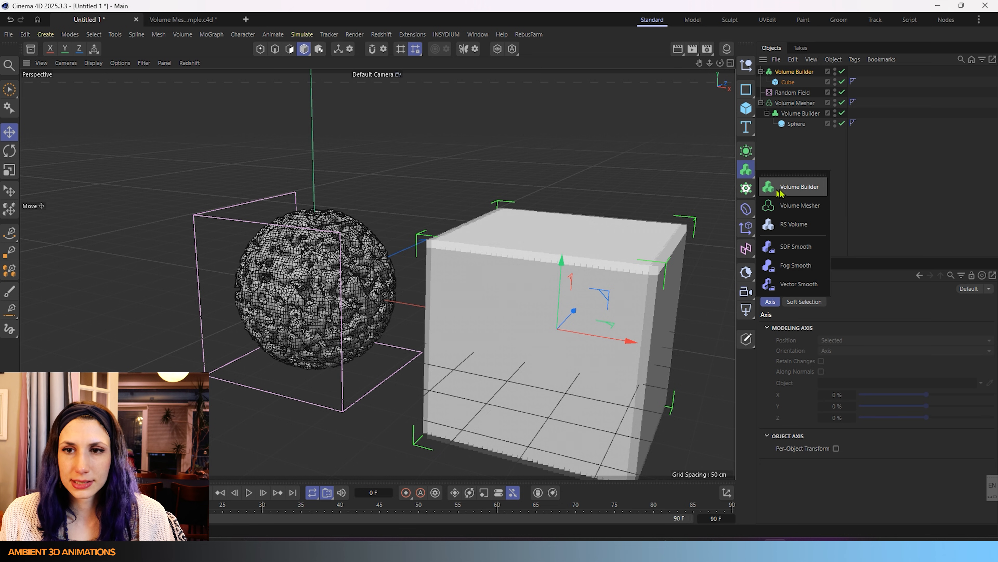
{"action": "left_click", "coordinate": [787, 206], "text": "alt"}
{"action": "middle_click_drag", "start_coordinate": [630, 343], "coordinate": [520, 302], "text": "alt"}
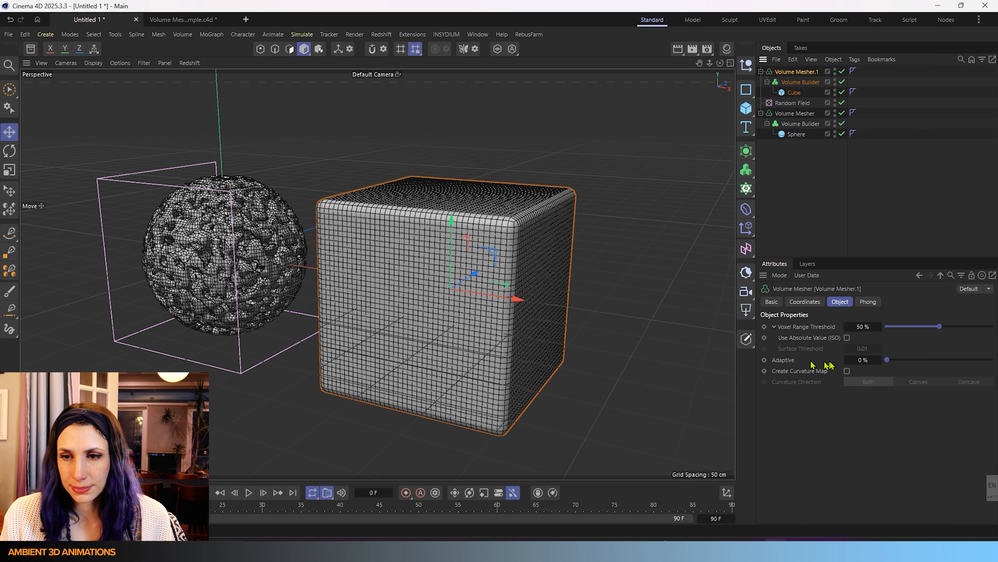
Step: Raise the cube mesher's Adaptive value to 21.4%, inspect the mesh around the corner, and return it to 0%
{"action": "left_click_drag", "start_coordinate": [887, 360], "coordinate": [903, 363]}
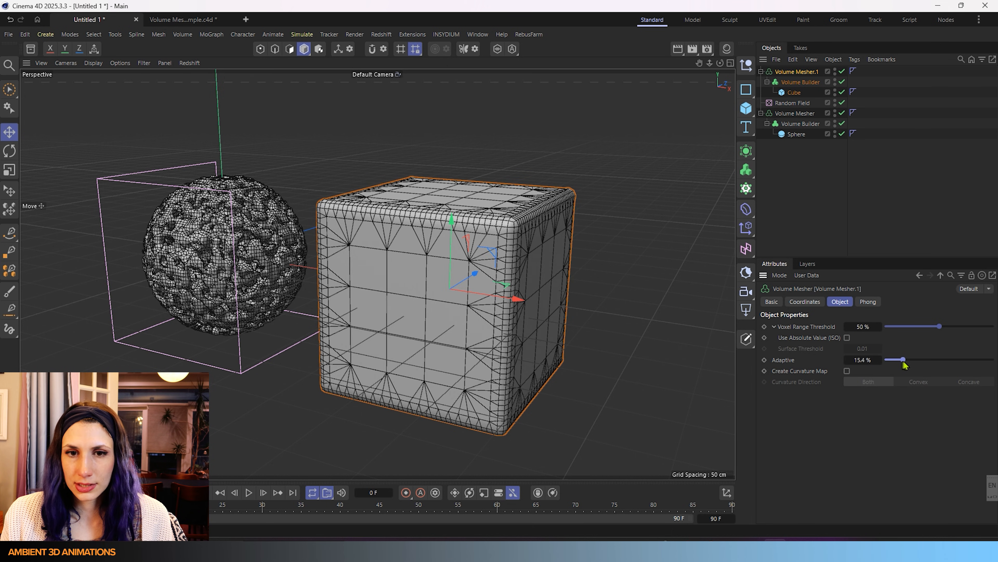
{"action": "scroll", "coordinate": [513, 237], "scroll_direction": "up", "scroll_amount": 8}
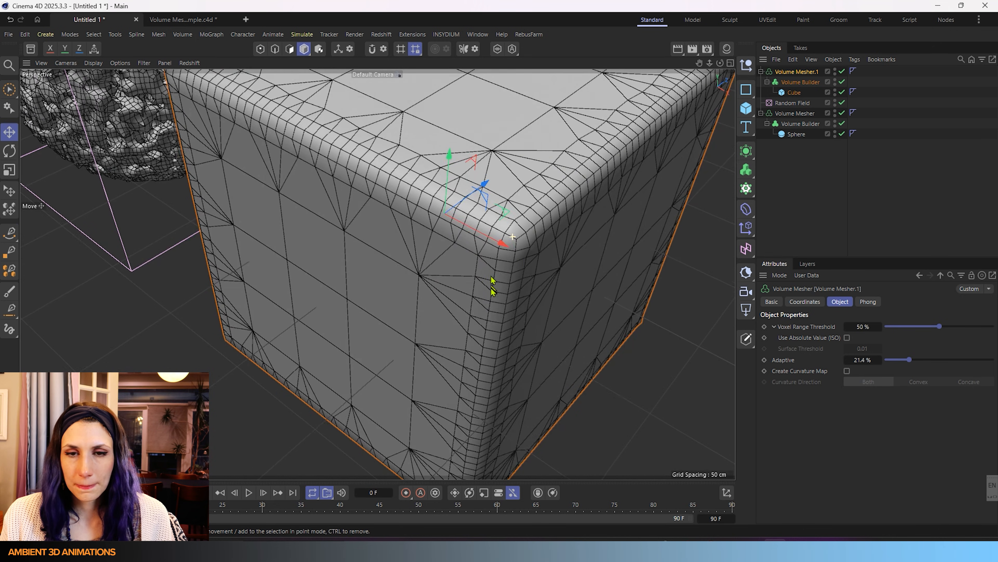
{"action": "left_click_drag", "start_coordinate": [491, 288], "coordinate": [492, 291], "text": "alt"}
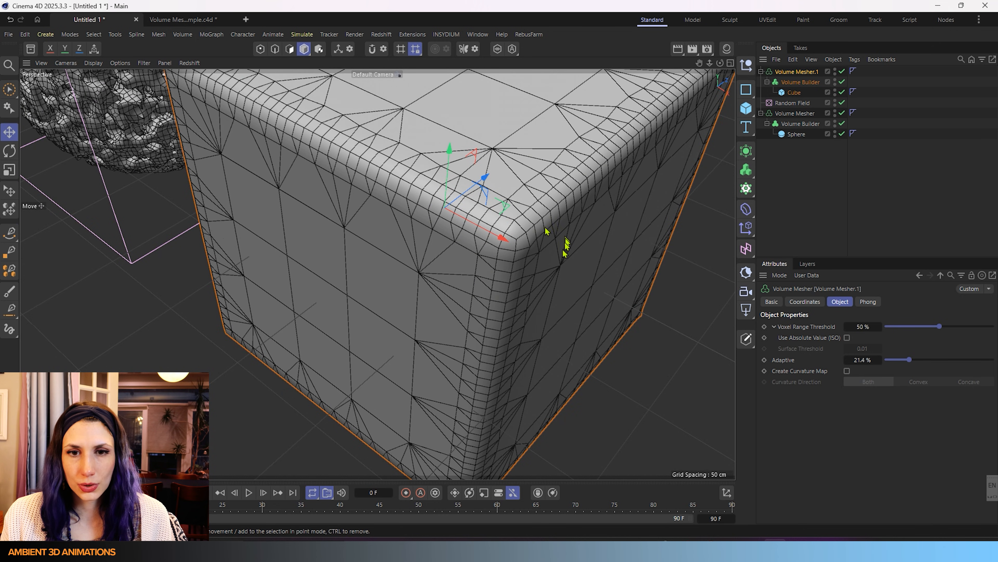
{"action": "left_click_drag", "start_coordinate": [910, 360], "coordinate": [886, 374]}
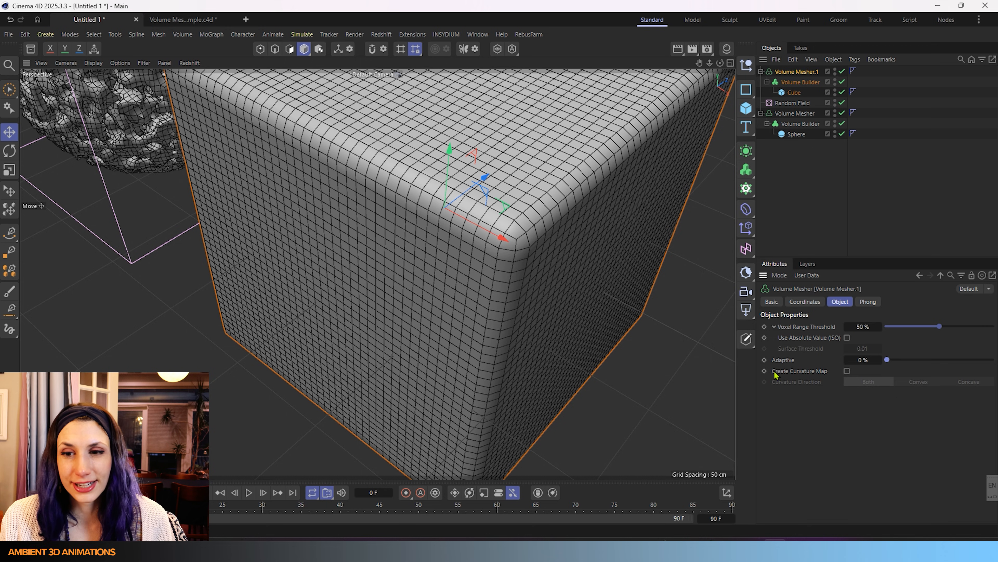
Step: Enable Create Curvature Map on the cube's Volume Mesher and show the Material Manager
{"action": "left_click", "coordinate": [847, 371]}
{"action": "scroll", "coordinate": [445, 346], "scroll_direction": "down", "scroll_amount": 8}
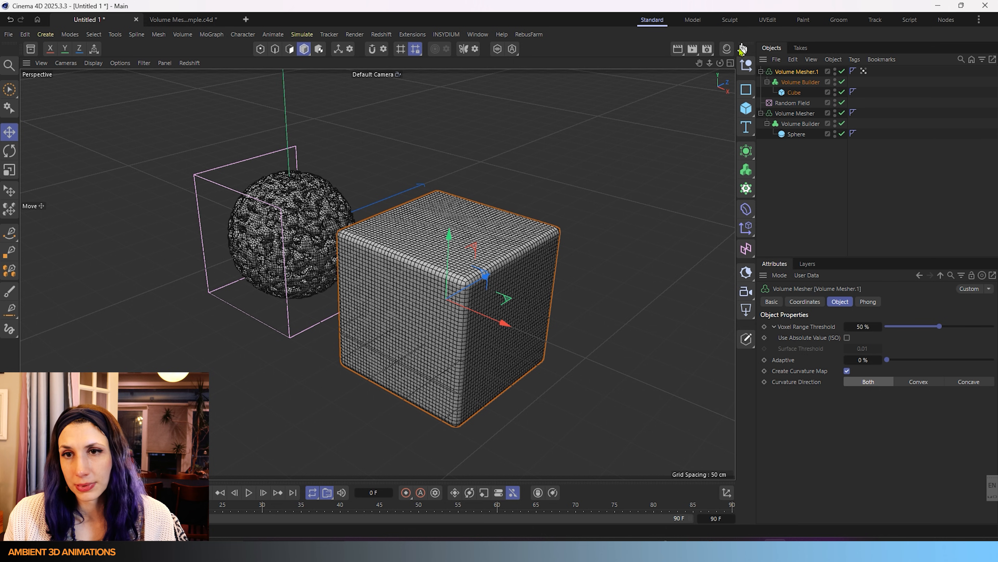
{"action": "left_click", "coordinate": [727, 49]}
{"action": "key", "text": "t"}
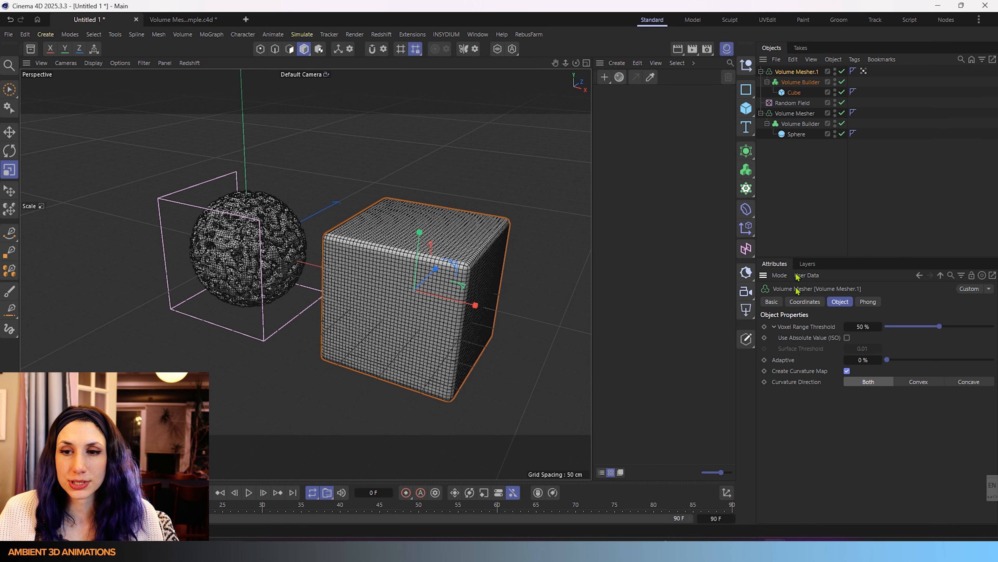
Step: Try the Convex and Concave curvature directions on the cube's mesher and return to Both
{"action": "left_click", "coordinate": [922, 384]}
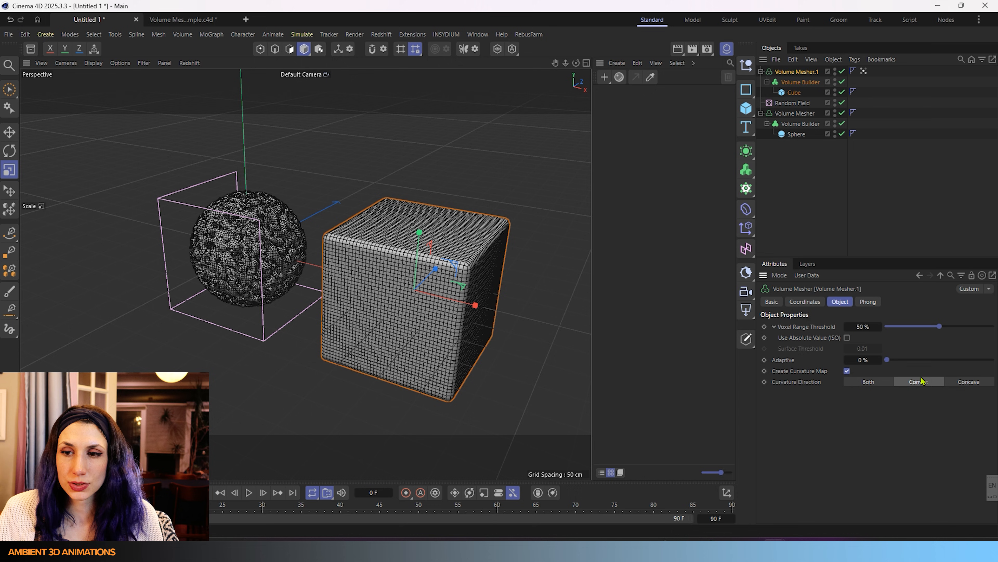
{"action": "left_click", "coordinate": [966, 383]}
{"action": "left_click", "coordinate": [882, 385]}
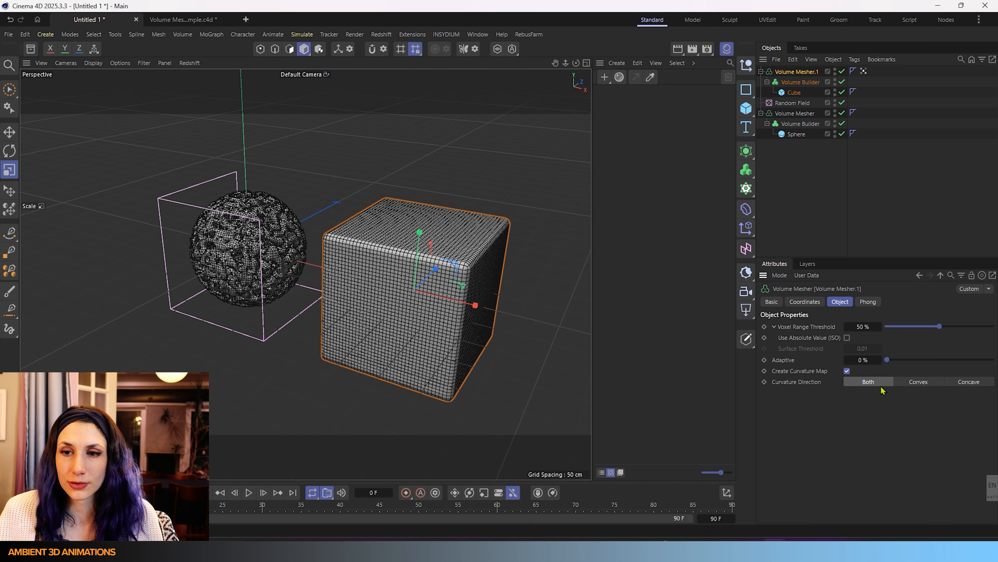
Step: Toggle the cube mesher's curvature map to compare, leaving Create Curvature Map turned off
{"action": "left_click", "coordinate": [847, 371]}
{"action": "left_click", "coordinate": [847, 370]}
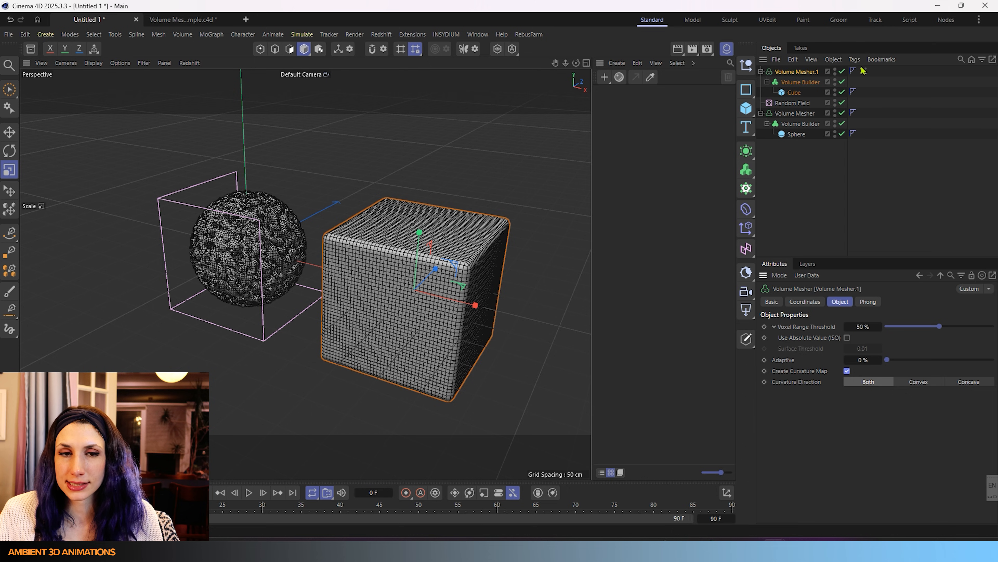
{"action": "left_click", "coordinate": [847, 371]}
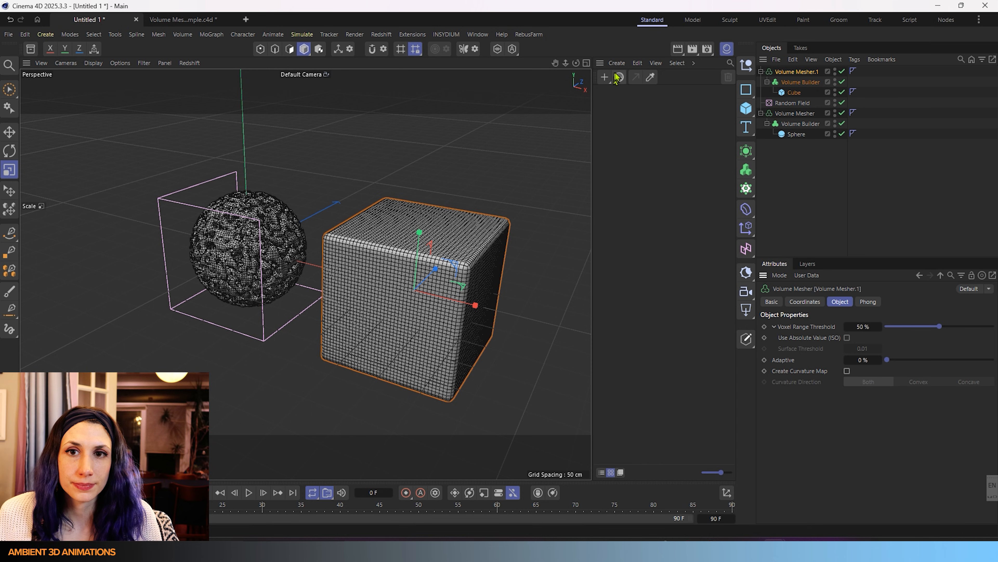
Step: Create a new Redshift Standard material and open its node graph for editing
{"action": "left_click", "coordinate": [617, 63]}
{"action": "mouse_move", "coordinate": [639, 94]}
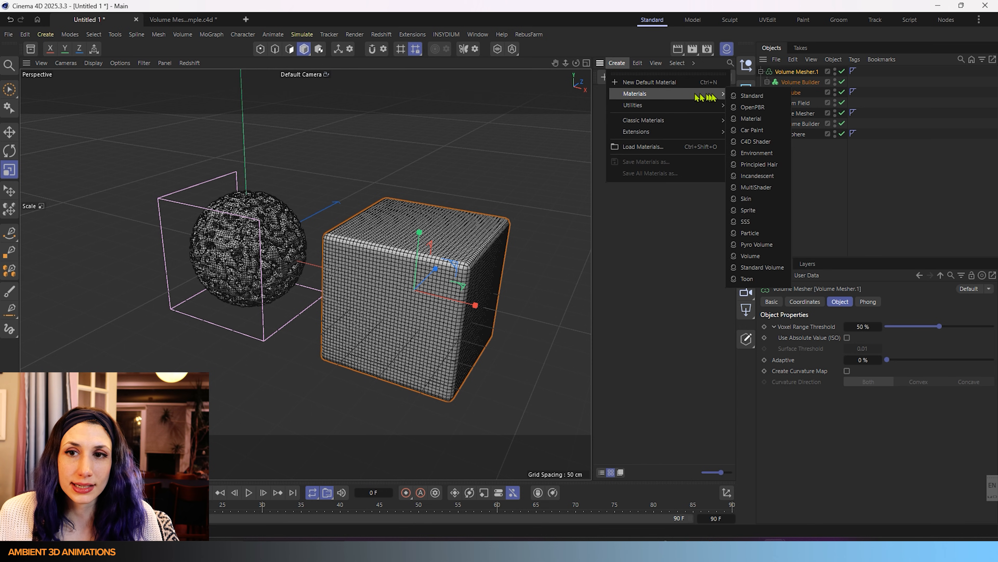
{"action": "left_click", "coordinate": [747, 97]}
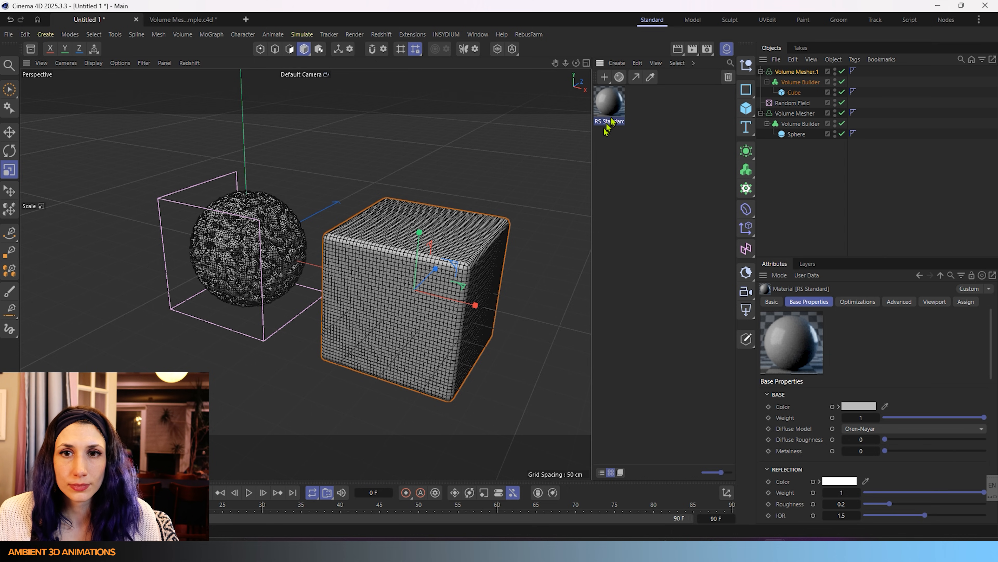
{"action": "double_click", "coordinate": [610, 105]}
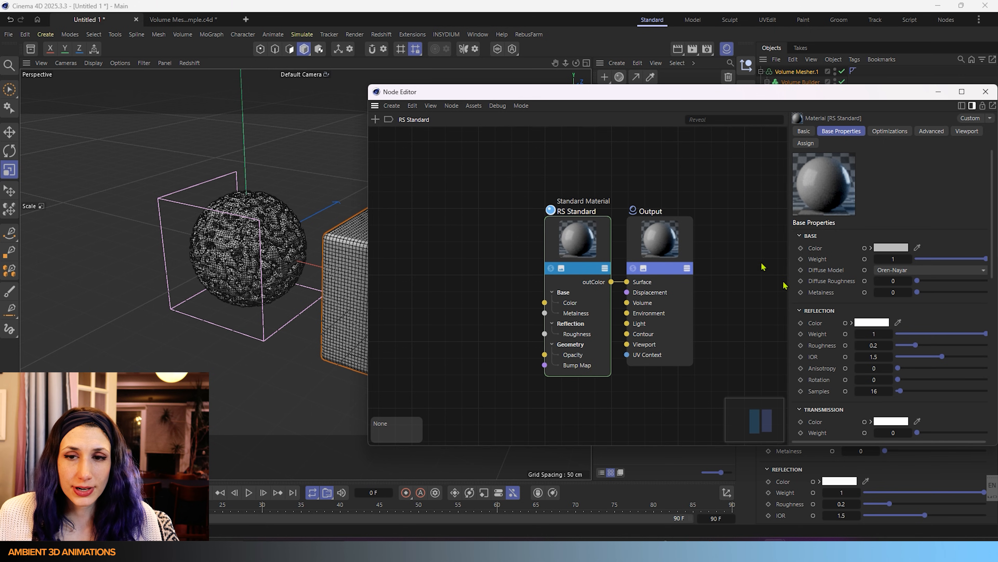
Step: Search the node library for Material Blender and add it to the RS Standard material's graph
{"action": "left_click", "coordinate": [373, 122]}
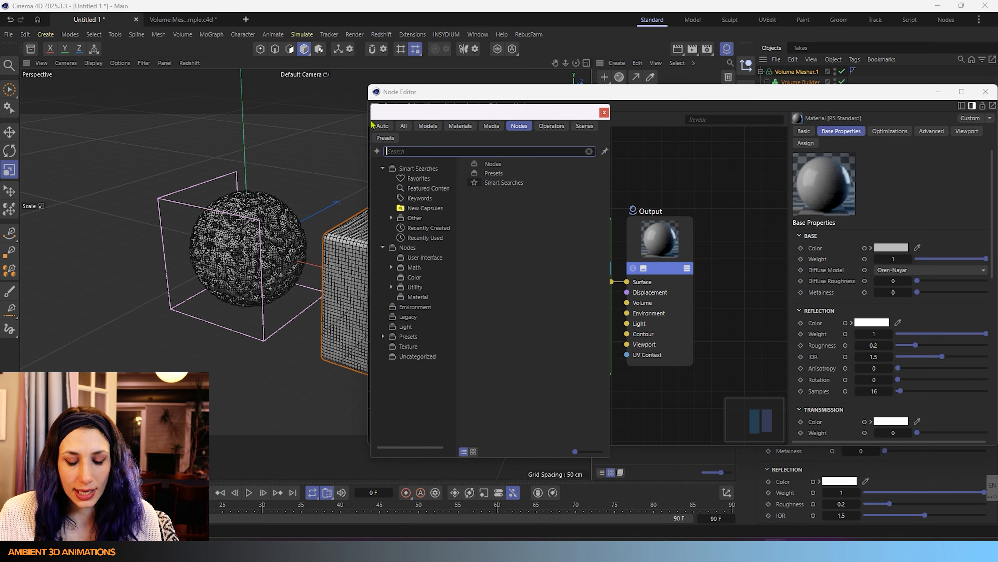
{"action": "type", "text": "mater"}
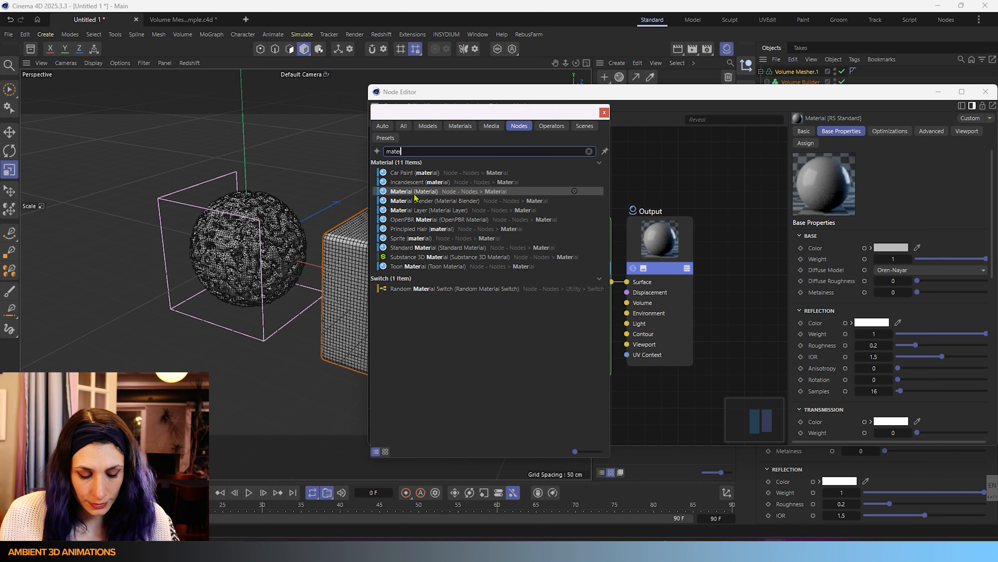
{"action": "type", "text": "ial blen"}
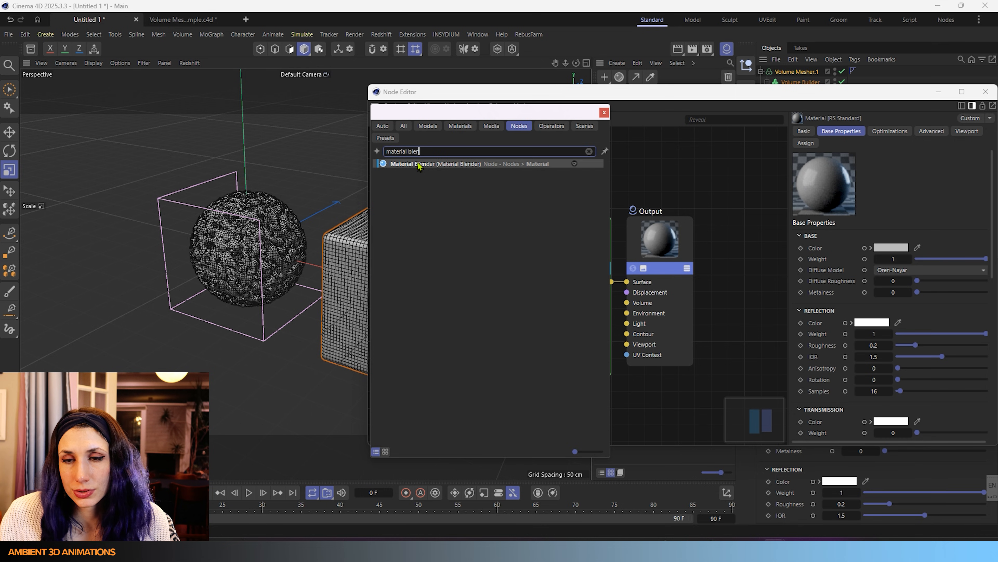
{"action": "left_click_drag", "start_coordinate": [419, 164], "coordinate": [487, 268]}
{"action": "left_click", "coordinate": [604, 113]}
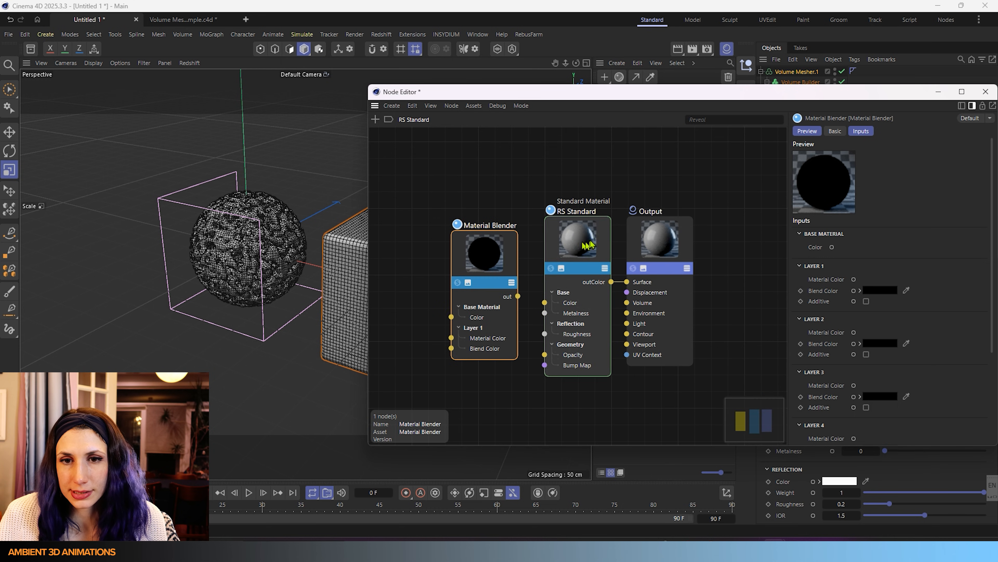
Step: Remove the connection between the RS Standard node and Output, and place RS Standard up beside the Material Blender
{"action": "left_click_drag", "start_coordinate": [578, 240], "coordinate": [394, 143]}
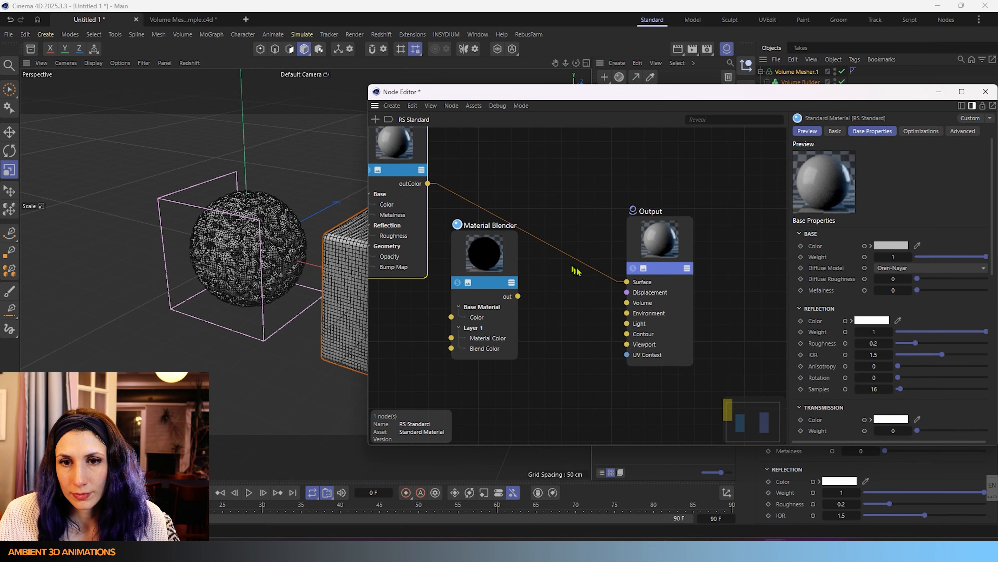
{"action": "left_click", "coordinate": [587, 265]}
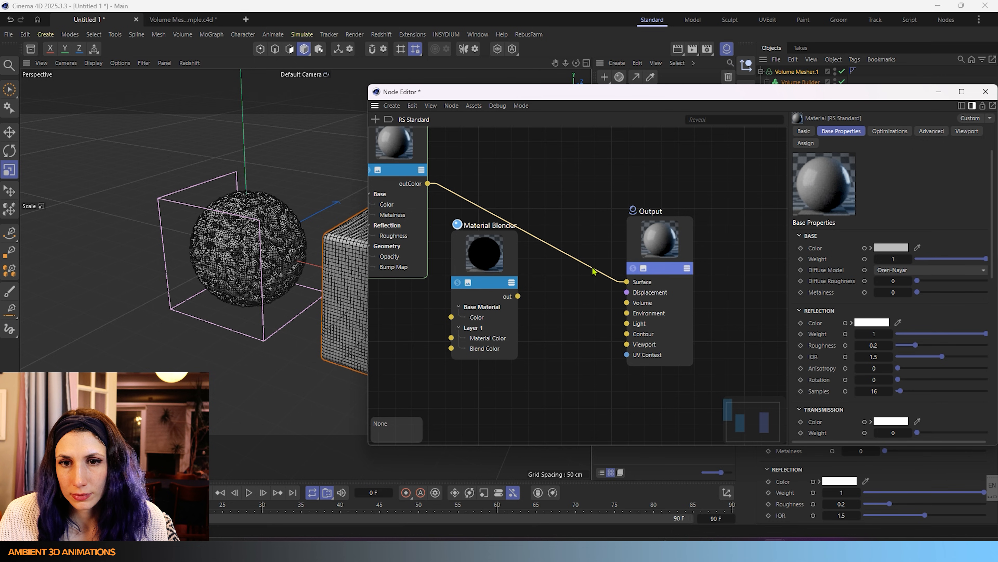
{"action": "left_click_drag", "start_coordinate": [594, 272], "coordinate": [590, 238]}
{"action": "scroll", "coordinate": [471, 307], "scroll_direction": "down", "scroll_amount": 3}
{"action": "left_click_drag", "start_coordinate": [437, 246], "coordinate": [471, 234]}
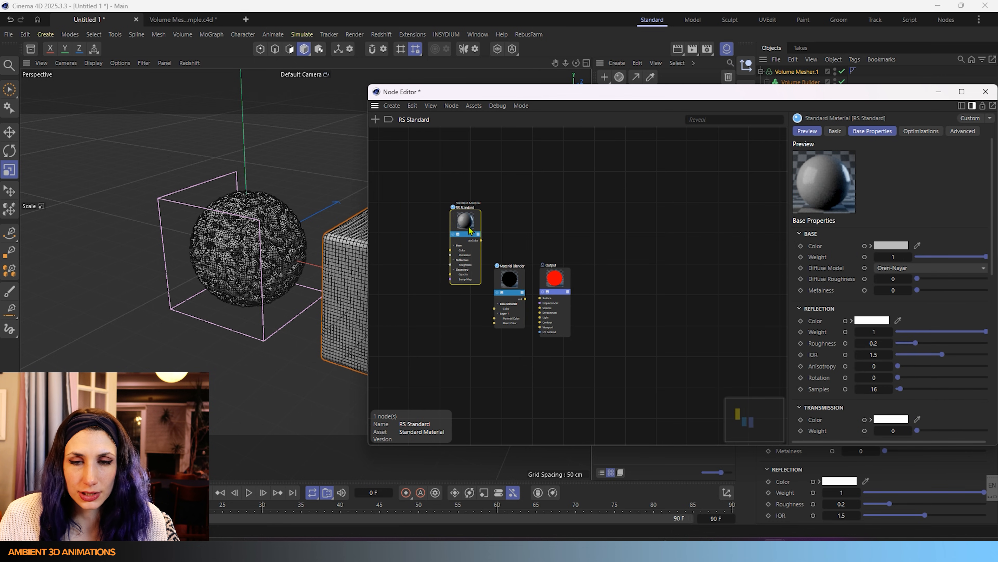
Step: Duplicate the RS Standard node below the original and set the copy's base color to white
{"action": "scroll", "coordinate": [219, 230], "scroll_direction": "up", "scroll_amount": 5}
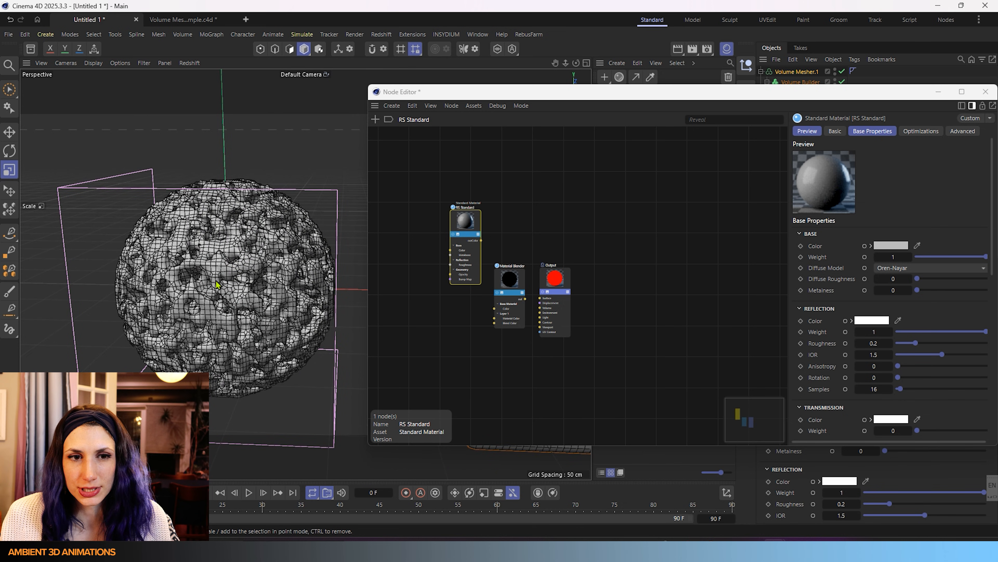
{"action": "scroll", "coordinate": [453, 271], "scroll_direction": "up", "scroll_amount": 3}
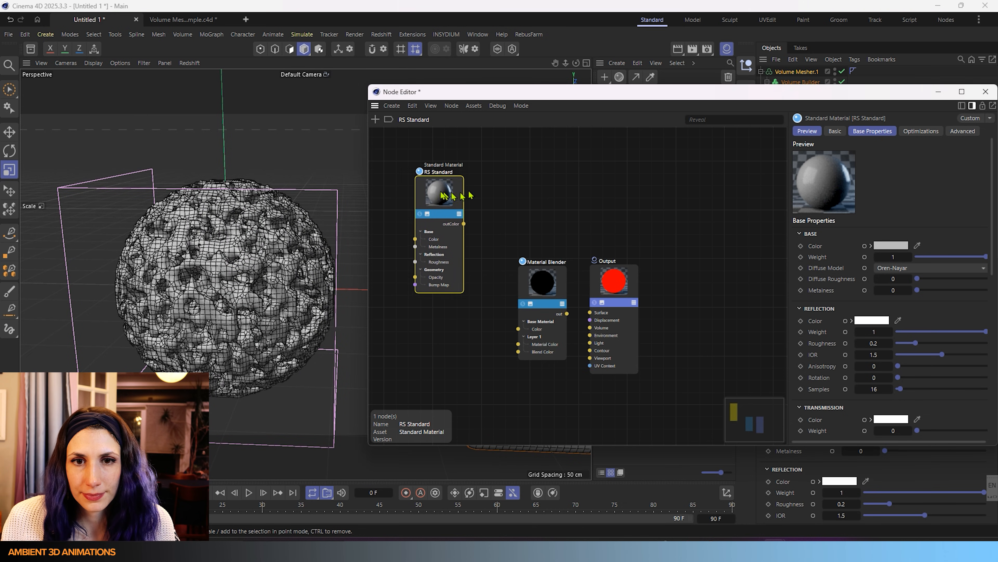
{"action": "left_click_drag", "start_coordinate": [443, 195], "coordinate": [444, 326]}
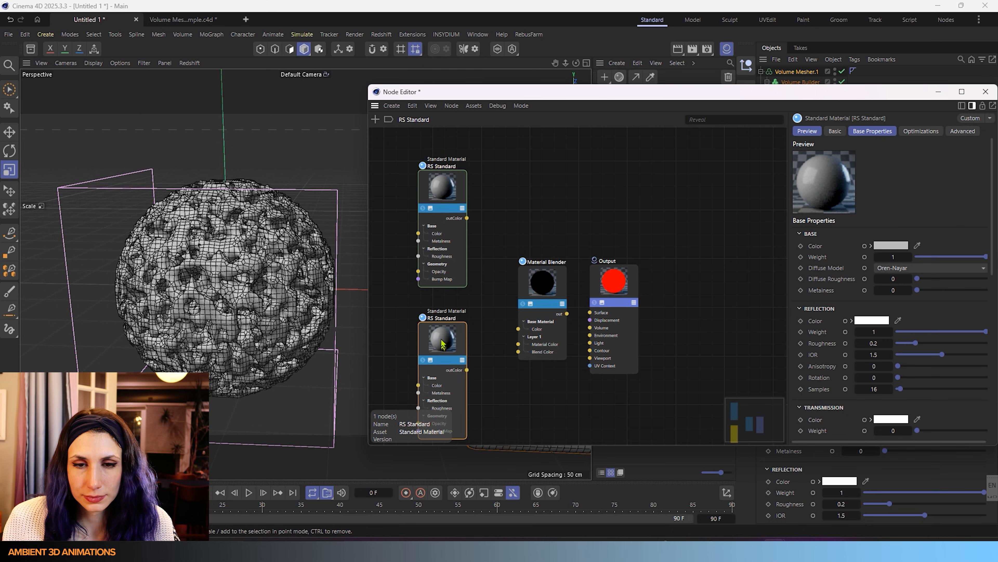
{"action": "left_click", "coordinate": [895, 246]}
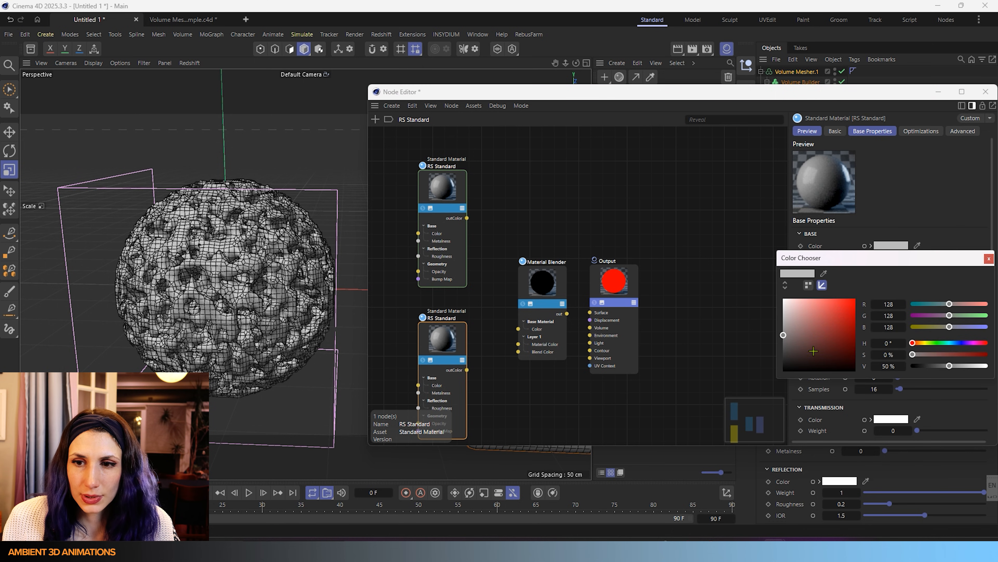
{"action": "left_click_drag", "start_coordinate": [811, 347], "coordinate": [779, 296]}
{"action": "left_click", "coordinate": [992, 260]}
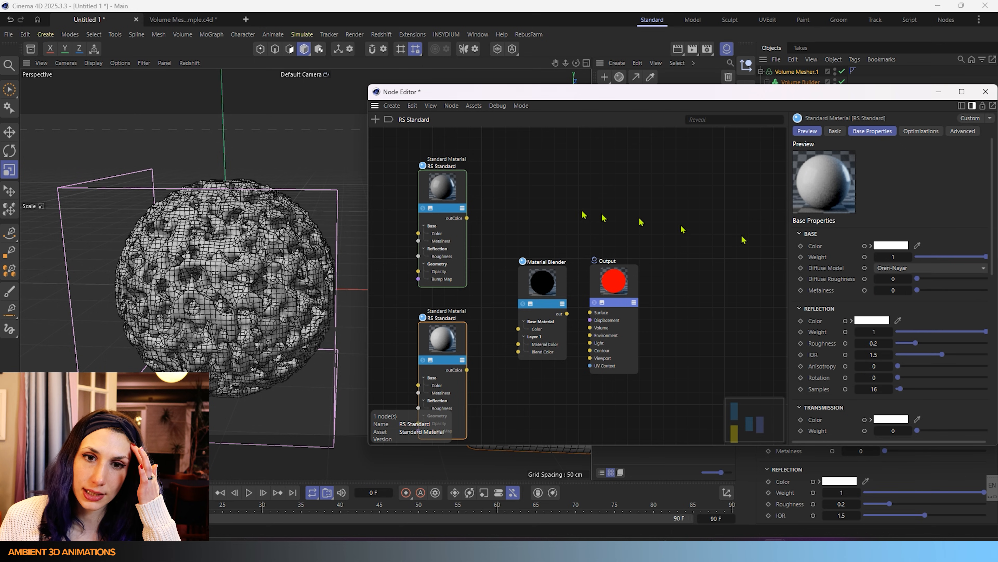
Step: Set the upper RS Standard node's base color to a blue-violet with hue 251° and saturation 91%
{"action": "left_click", "coordinate": [454, 200]}
{"action": "left_click", "coordinate": [888, 247]}
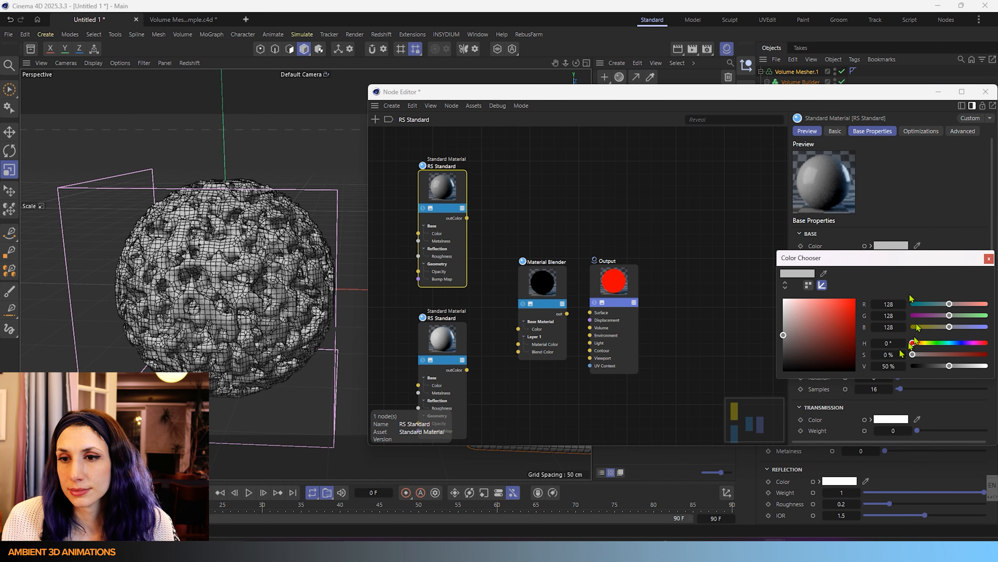
{"action": "left_click", "coordinate": [963, 343]}
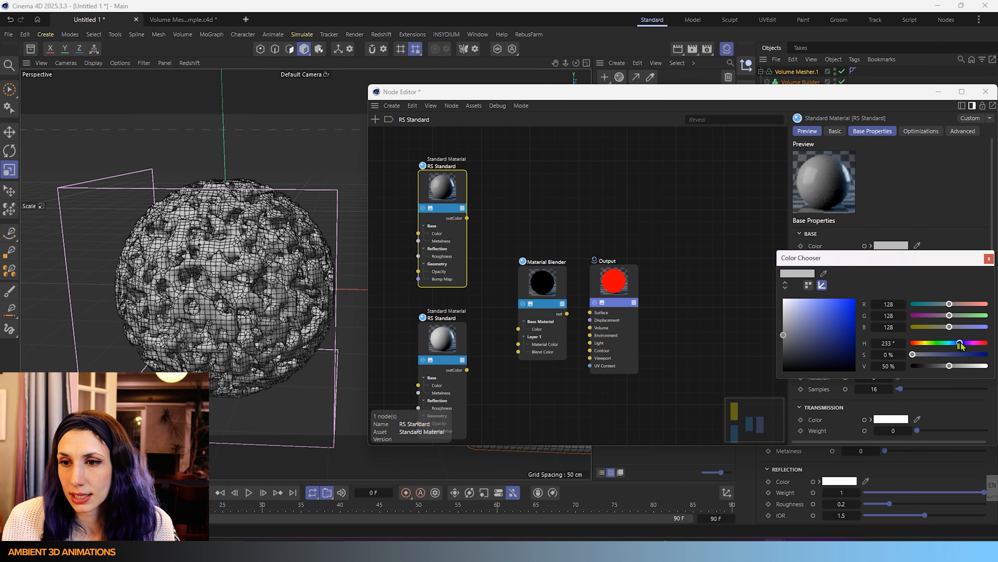
{"action": "left_click", "coordinate": [979, 354]}
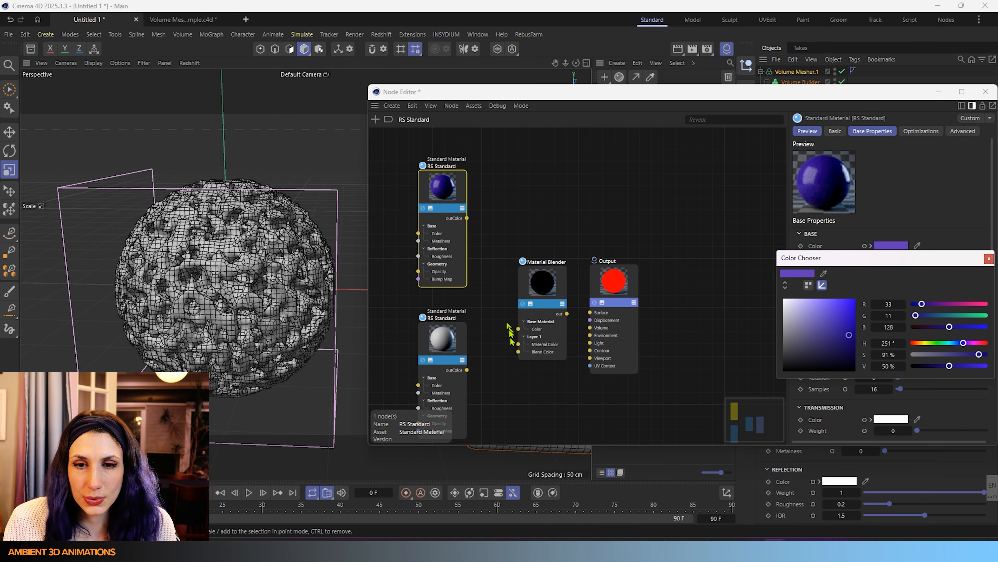
Step: Search the node library for Curvature and add the Curvature node to the graph
{"action": "left_click", "coordinate": [375, 119]}
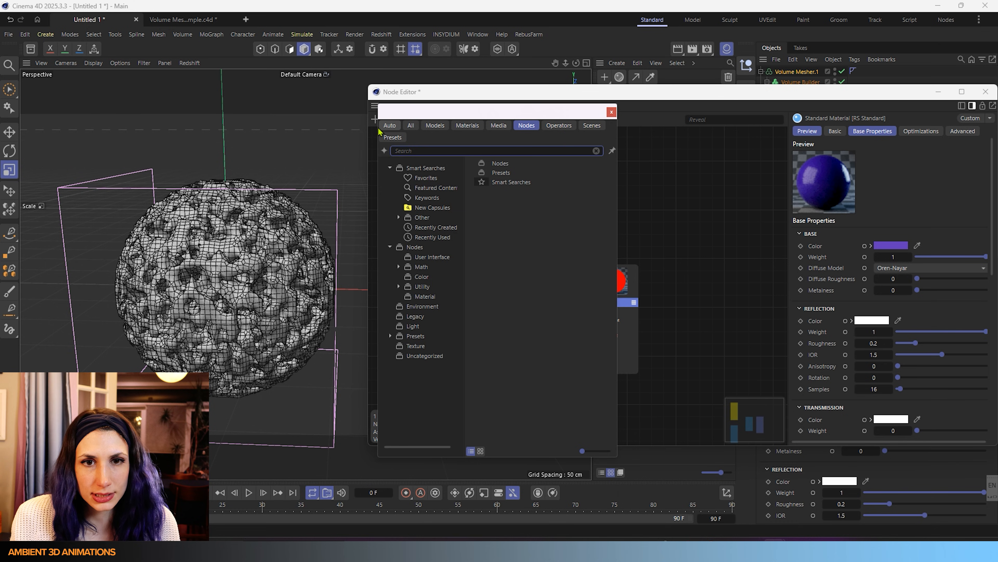
{"action": "type", "text": "cur"}
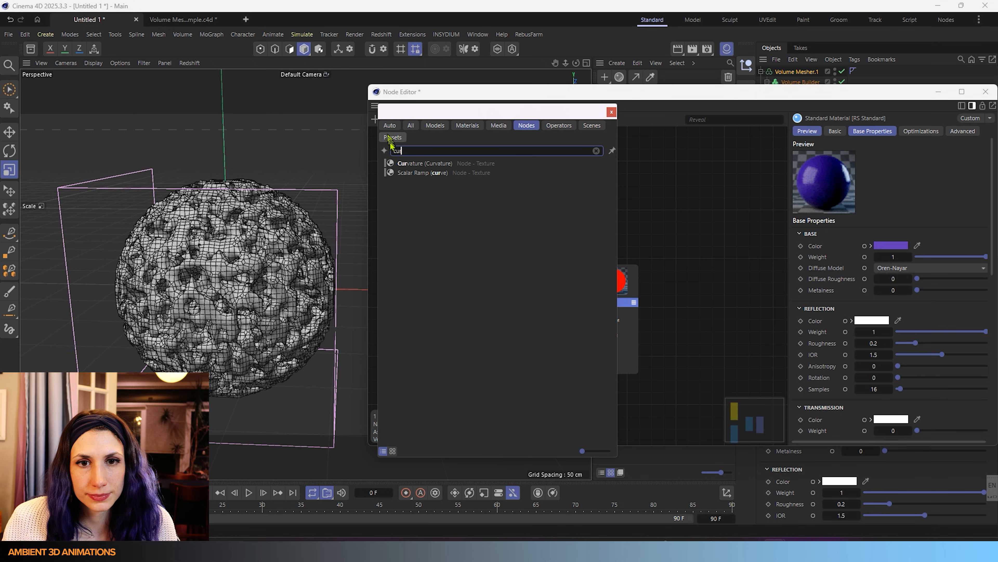
{"action": "left_click_drag", "start_coordinate": [413, 169], "coordinate": [686, 208]}
{"action": "left_click", "coordinate": [611, 112]}
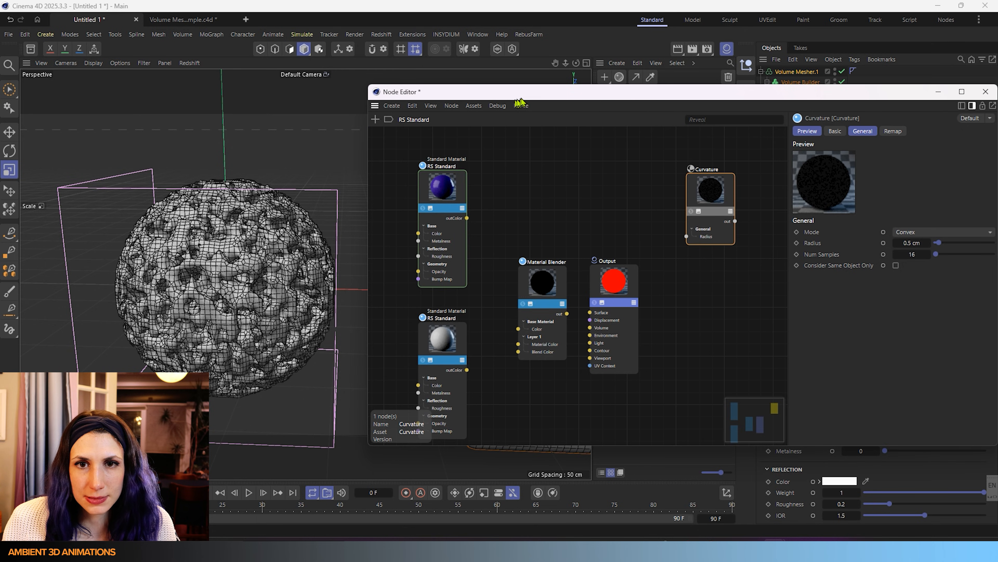
Step: Enlarge the Node Editor to full screen and place the Curvature node ahead of the two RS Standard nodes
{"action": "left_click_drag", "start_coordinate": [518, 98], "coordinate": [393, 2]}
{"action": "middle_click_drag", "start_coordinate": [172, 238], "coordinate": [242, 251]}
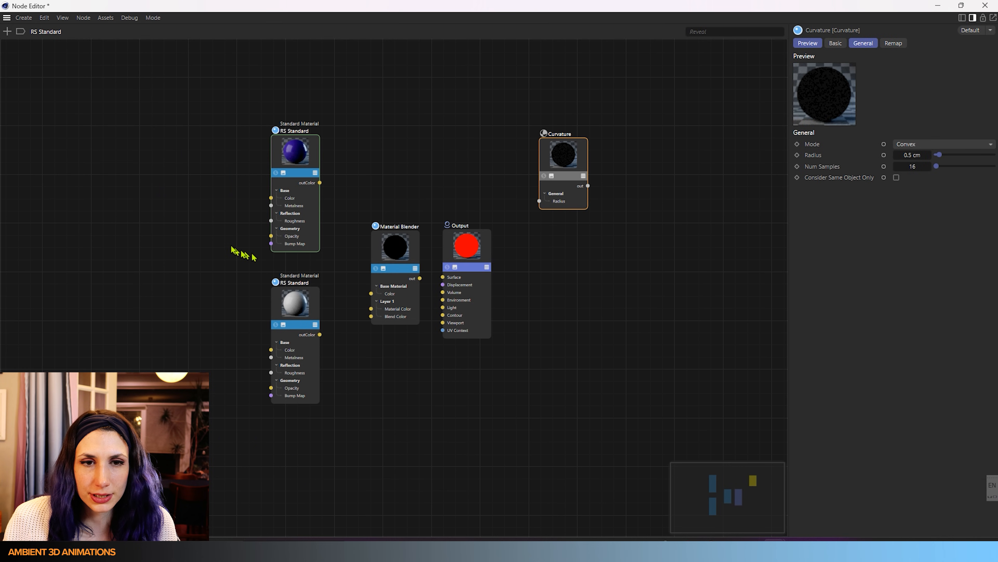
{"action": "scroll", "coordinate": [274, 227], "scroll_direction": "up", "scroll_amount": 1}
{"action": "left_click_drag", "start_coordinate": [657, 139], "coordinate": [198, 238]}
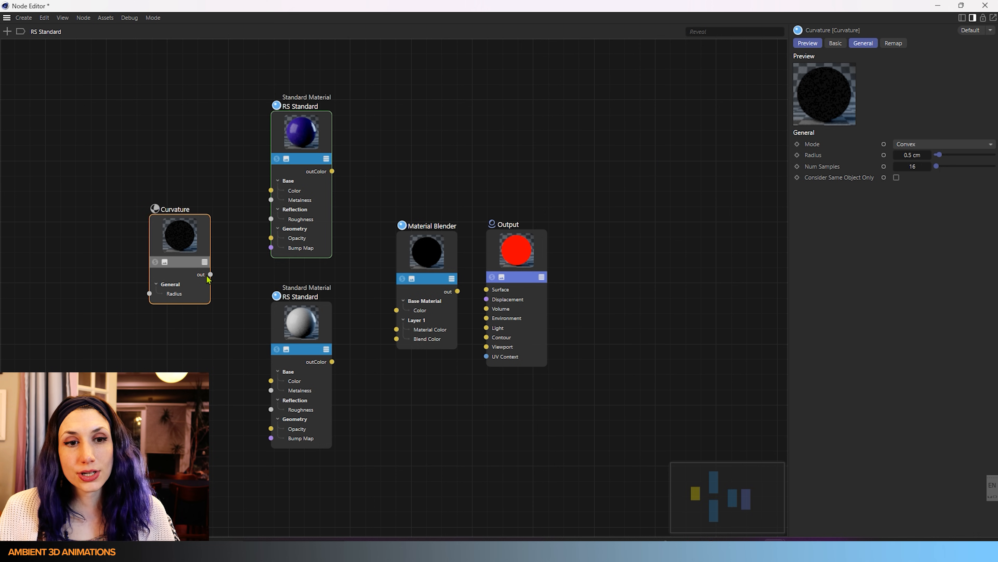
Step: Wire Curvature to the Material Blender's Blend Color, the blue RS Standard to its base Color, and the white one to Layer 1 Material Color
{"action": "left_click_drag", "start_coordinate": [212, 274], "coordinate": [397, 339]}
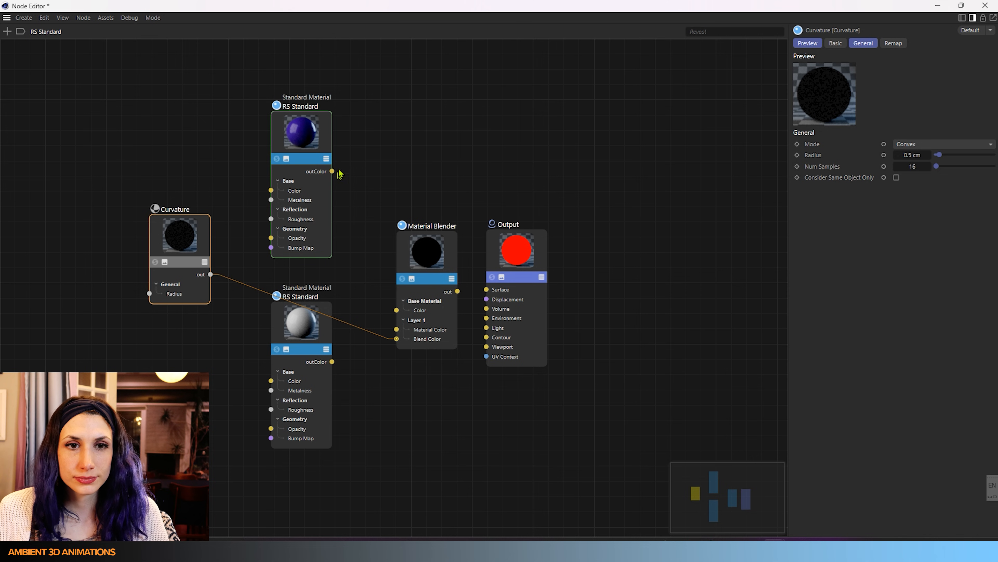
{"action": "left_click_drag", "start_coordinate": [333, 171], "coordinate": [397, 310]}
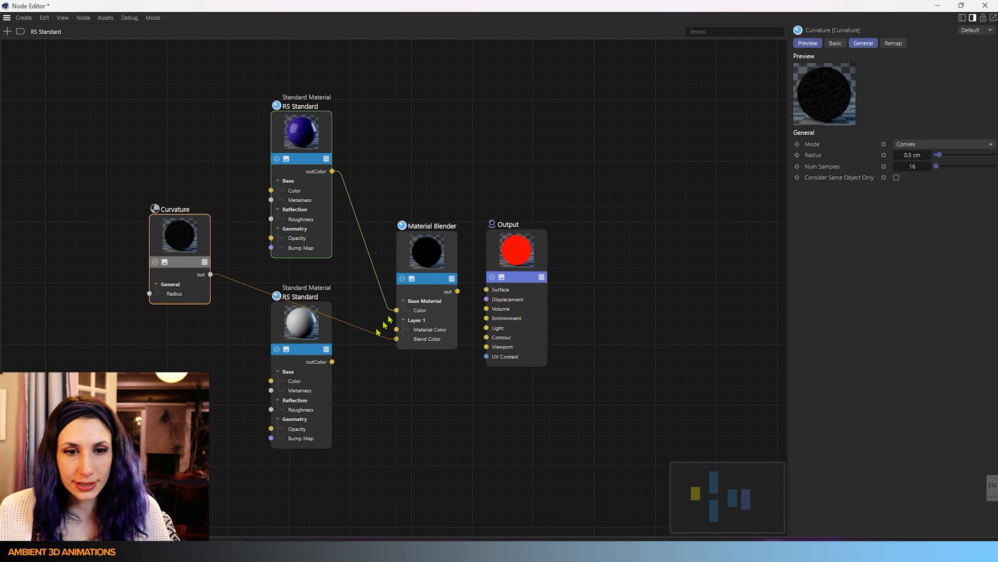
{"action": "left_click_drag", "start_coordinate": [332, 364], "coordinate": [404, 338]}
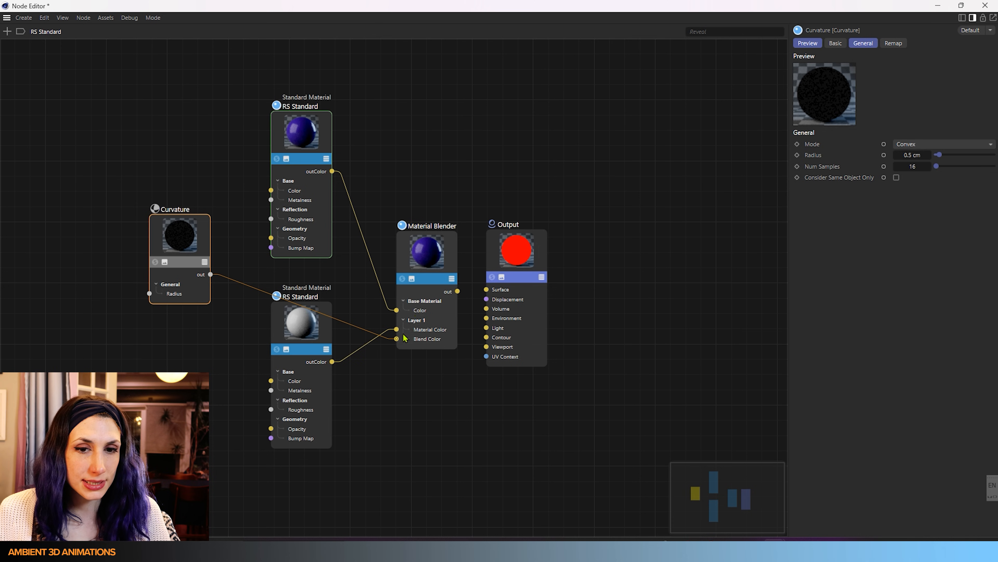
Step: Connect the Material Blender's output to the Output node's Surface and line up the Output node
{"action": "left_click", "coordinate": [438, 255]}
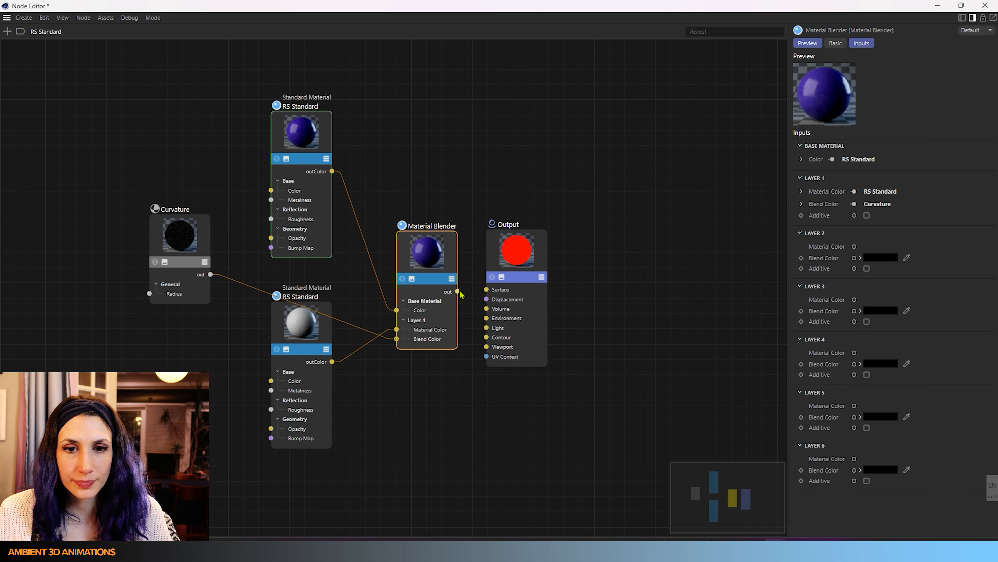
{"action": "left_click_drag", "start_coordinate": [460, 292], "coordinate": [487, 291]}
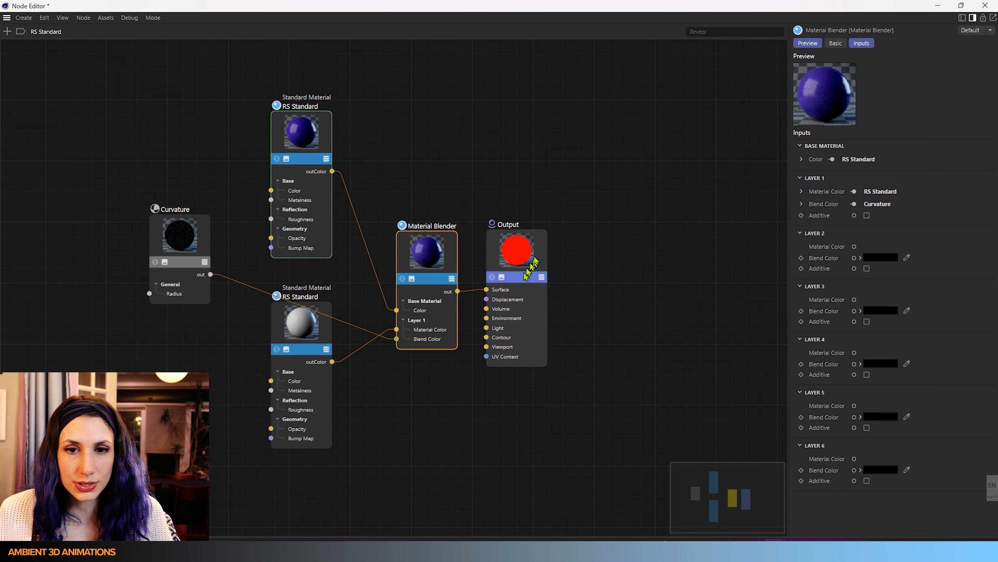
{"action": "left_click", "coordinate": [522, 254]}
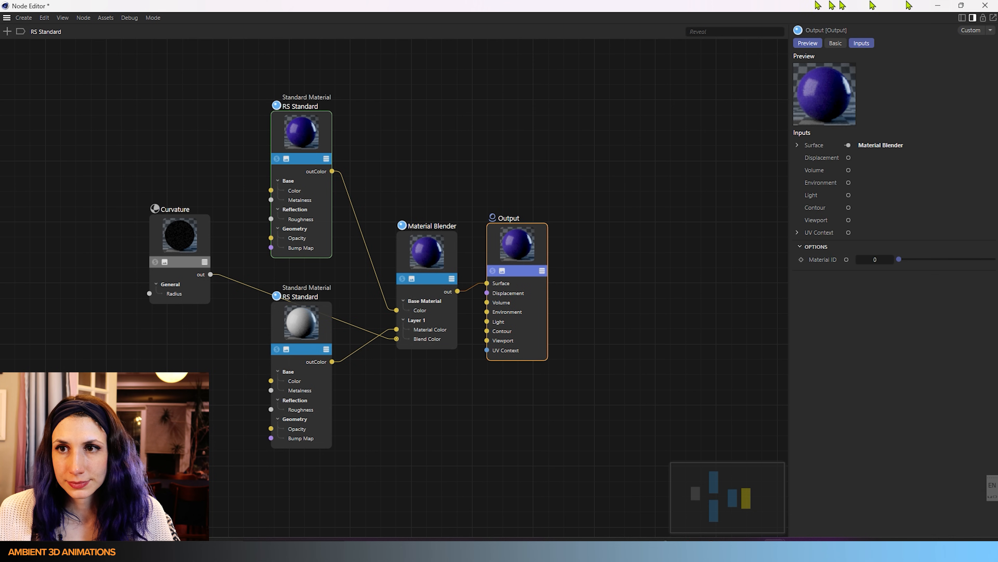
Step: Move the Curvature node farther from the materials and connect its output directly to the Output node's Surface
{"action": "left_click_drag", "start_coordinate": [173, 239], "coordinate": [90, 237]}
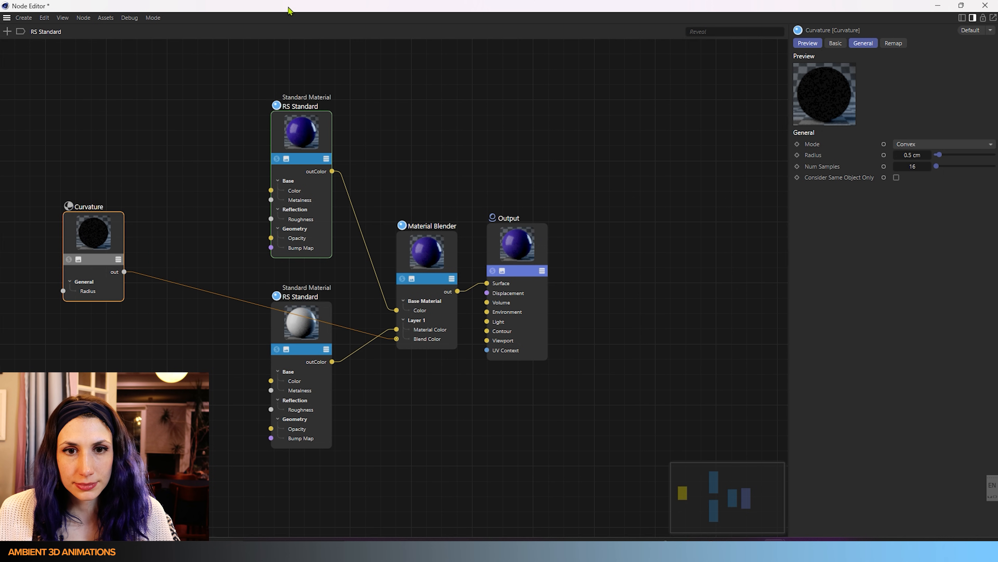
{"action": "left_click_drag", "start_coordinate": [288, 10], "coordinate": [627, 96]}
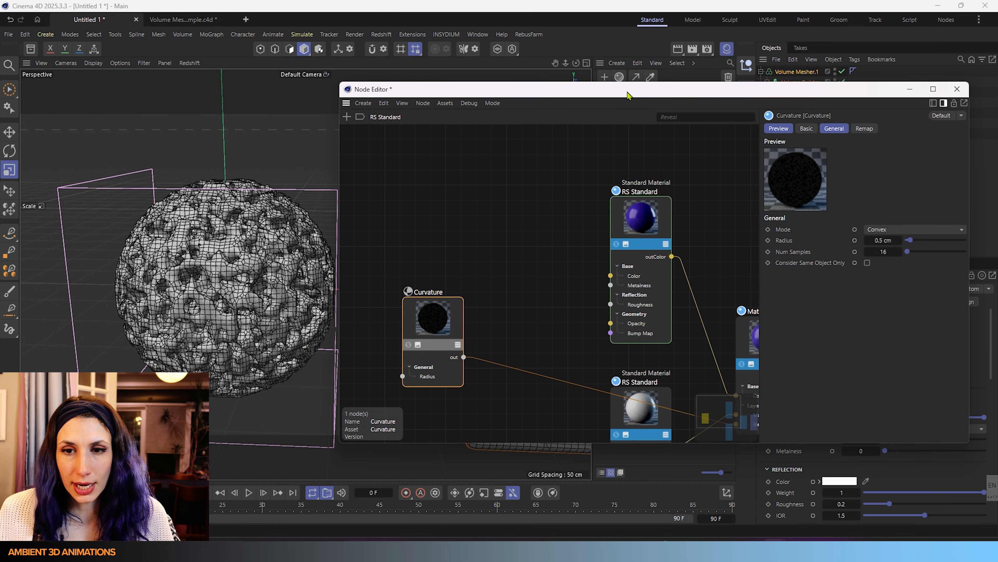
{"action": "double_click", "coordinate": [628, 94]}
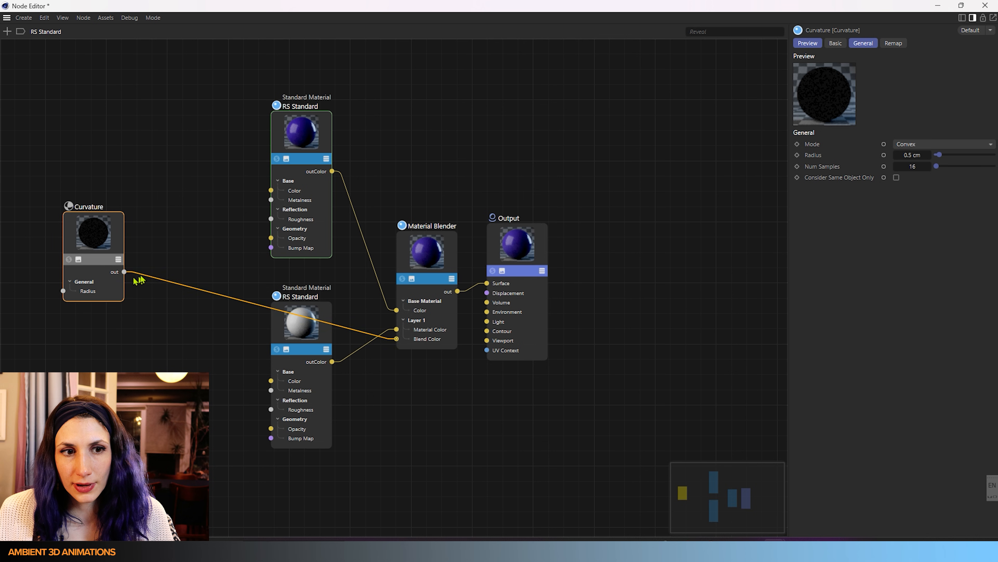
{"action": "left_click_drag", "start_coordinate": [124, 271], "coordinate": [496, 288]}
Step: Apply the RS Standard material to the sphere's Volume Mesher and move the Node Editor out of the way
{"action": "left_click_drag", "start_coordinate": [372, 6], "coordinate": [645, 163]}
{"action": "mouse_move", "coordinate": [617, 113]}
{"action": "left_mouse_down"}
{"action": "mouse_move", "coordinate": [713, 104]}
{"action": "mouse_move", "coordinate": [191, 295]}
{"action": "left_mouse_up"}
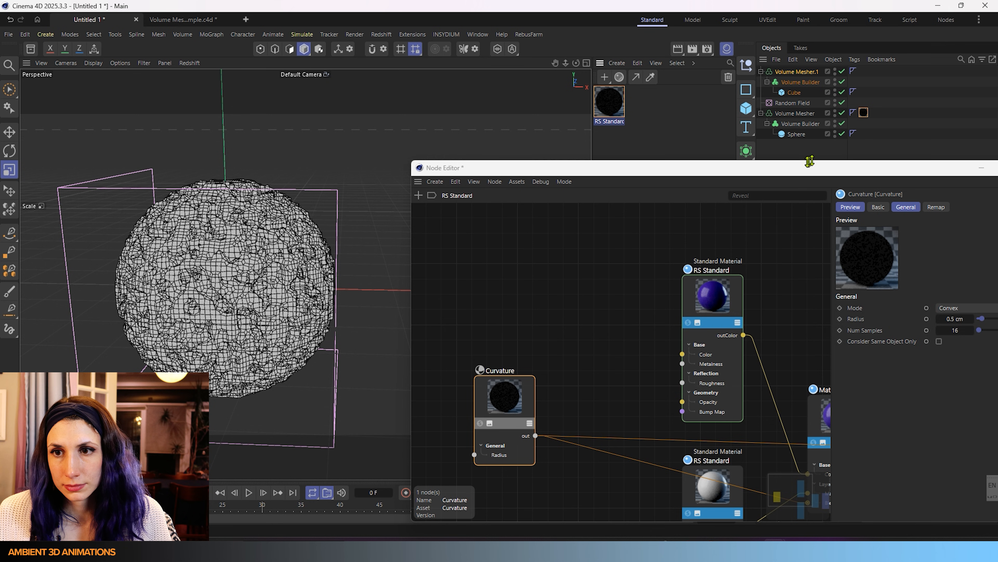
{"action": "left_click_drag", "start_coordinate": [813, 168], "coordinate": [997, 169]}
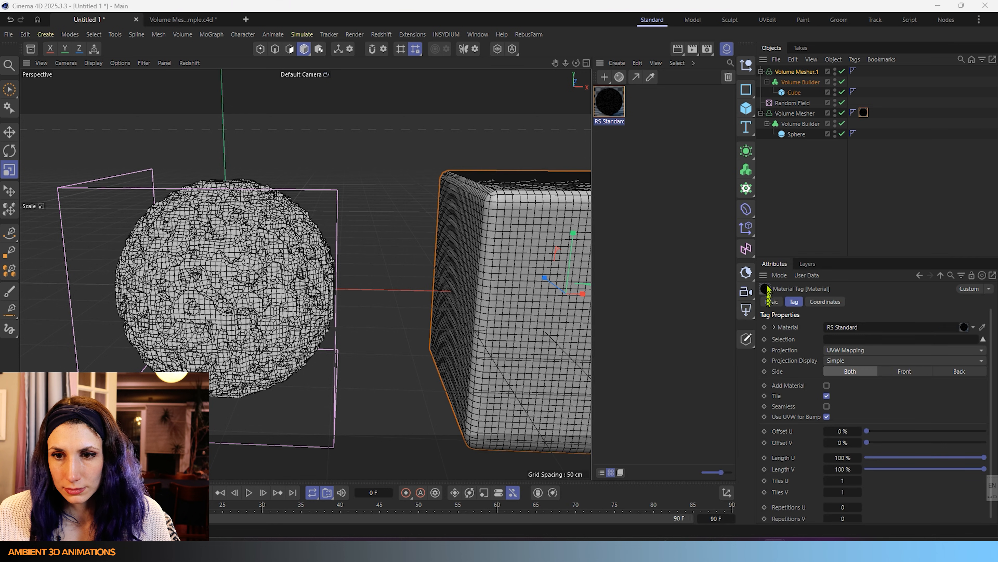
Step: Add a Redshift Sun & Sky, start the IPR in the viewport, and set the sky's Intensity Multiplier to 0.154
{"action": "left_click", "coordinate": [748, 273]}
{"action": "left_click", "coordinate": [190, 64]}
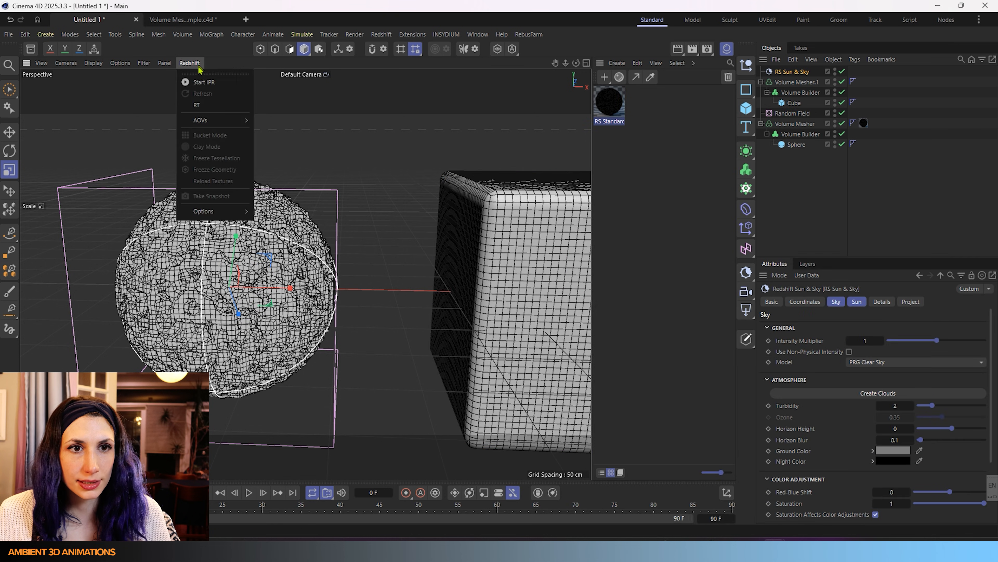
{"action": "left_click", "coordinate": [209, 83]}
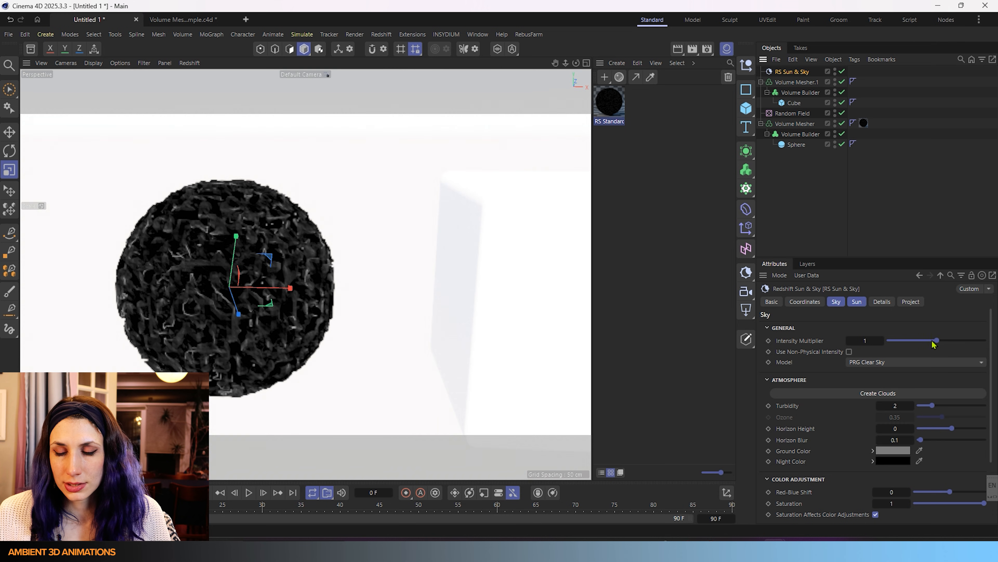
{"action": "left_click_drag", "start_coordinate": [935, 344], "coordinate": [895, 340]}
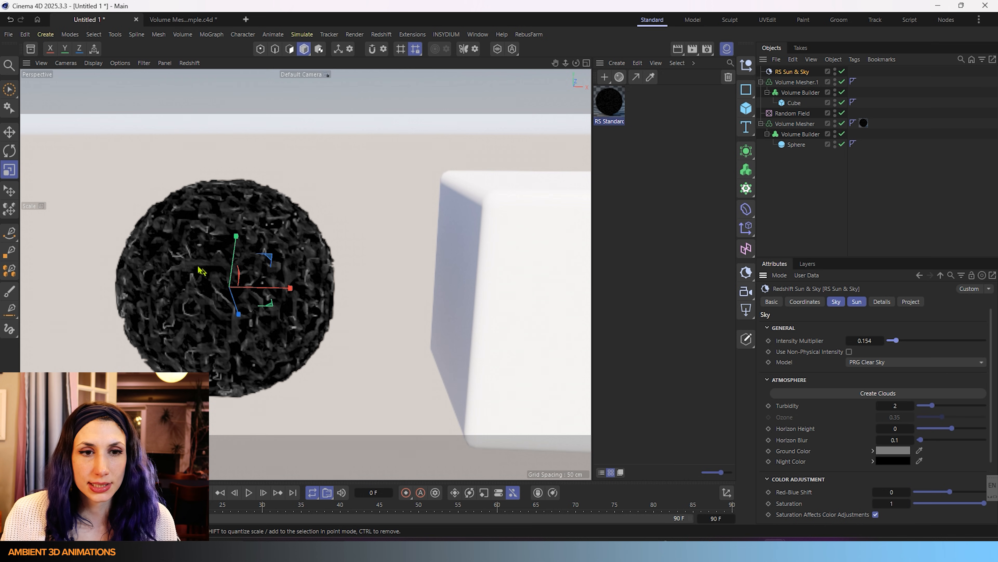
{"action": "scroll", "coordinate": [201, 271], "scroll_direction": "up", "scroll_amount": 5}
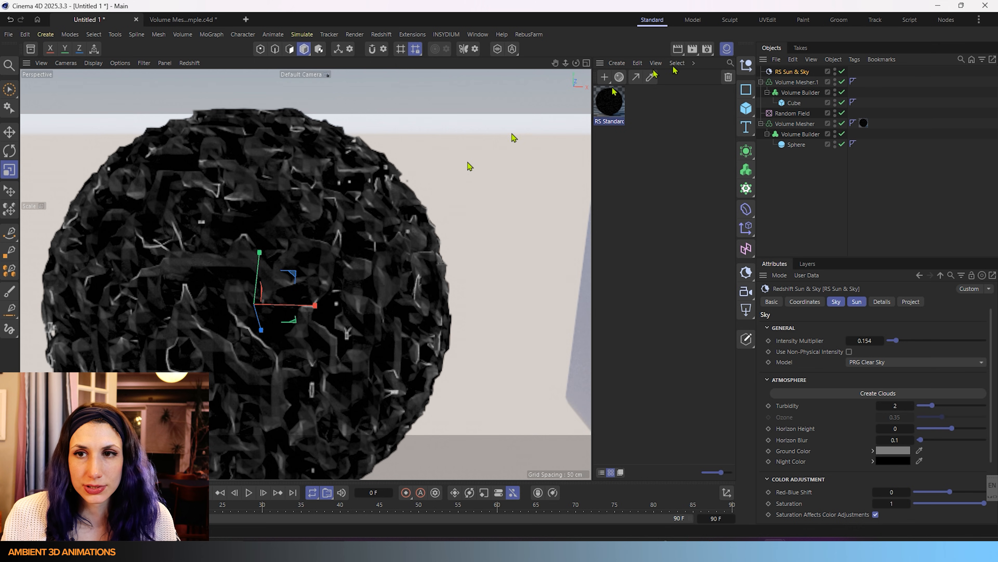
Step: Set the voxel size of the cube's Volume Builder to 2 cm
{"action": "left_click", "coordinate": [802, 82]}
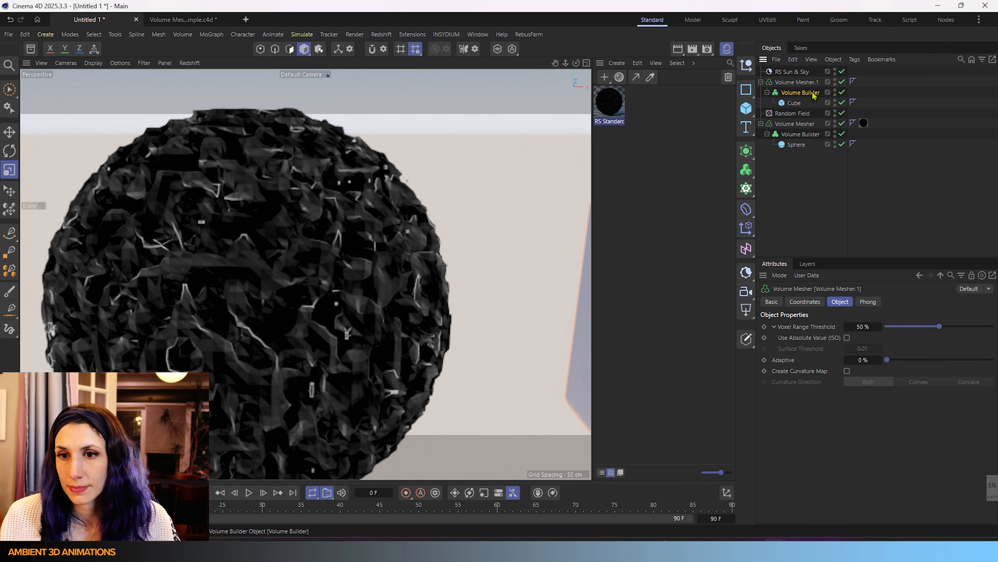
{"action": "left_click", "coordinate": [812, 93]}
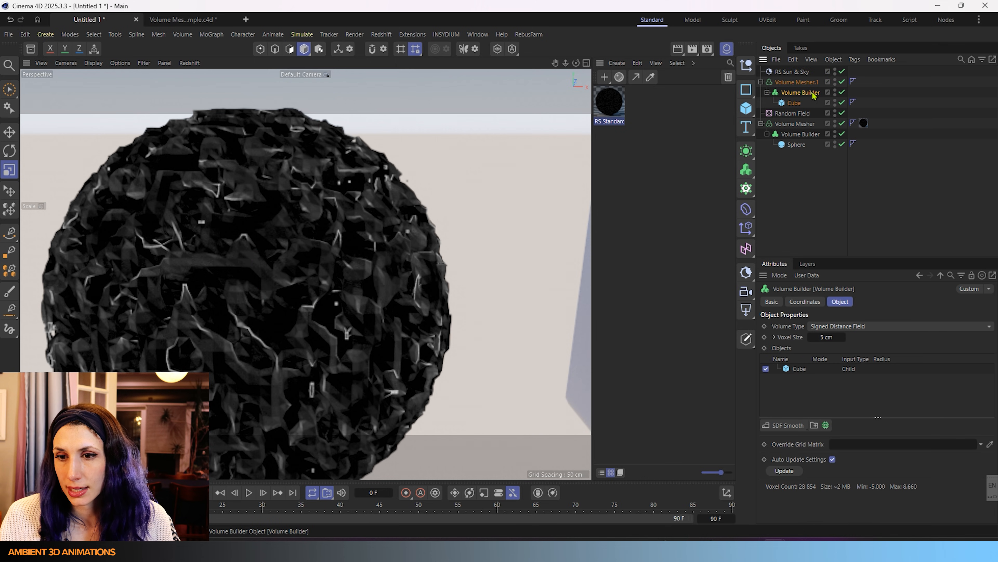
{"action": "left_click", "coordinate": [827, 338]}
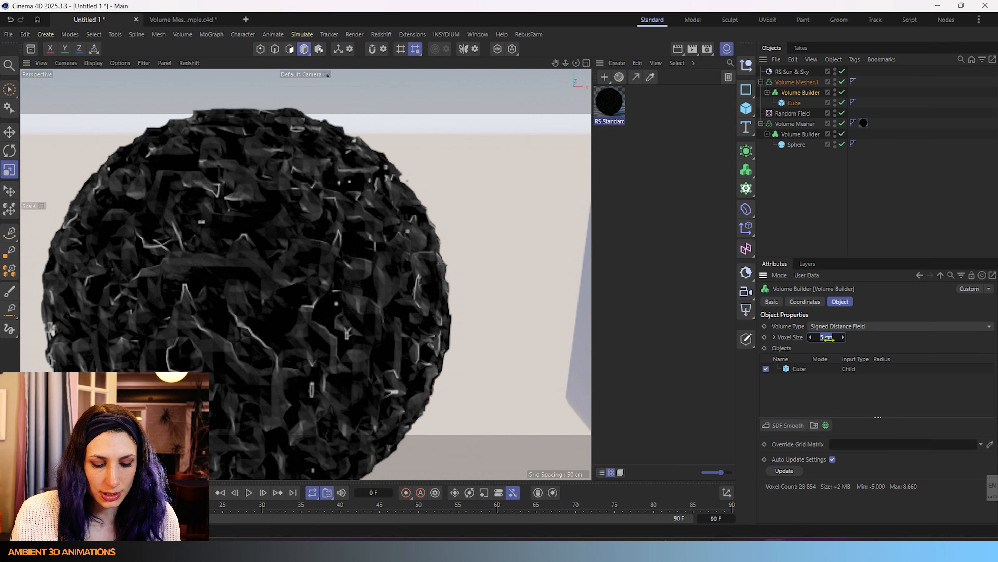
{"action": "type", "text": "2"}
{"action": "key", "text": "Return"}
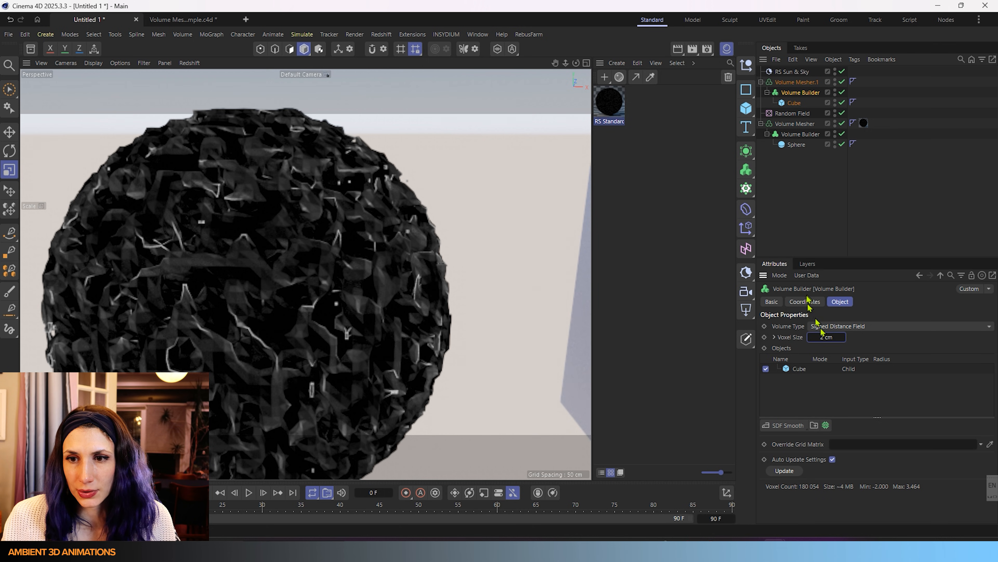
{"action": "left_click", "coordinate": [798, 84]}
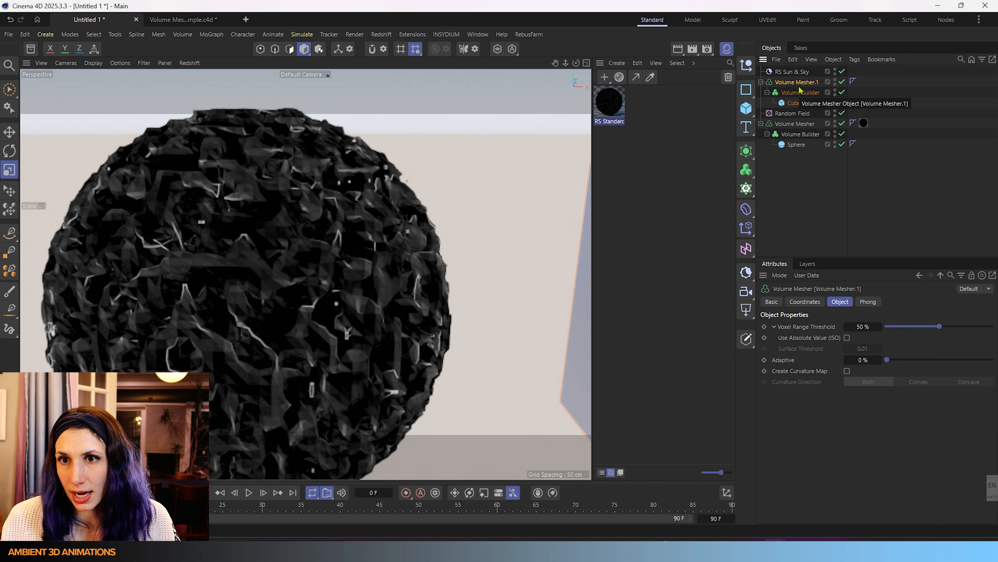
{"action": "left_click", "coordinate": [798, 92]}
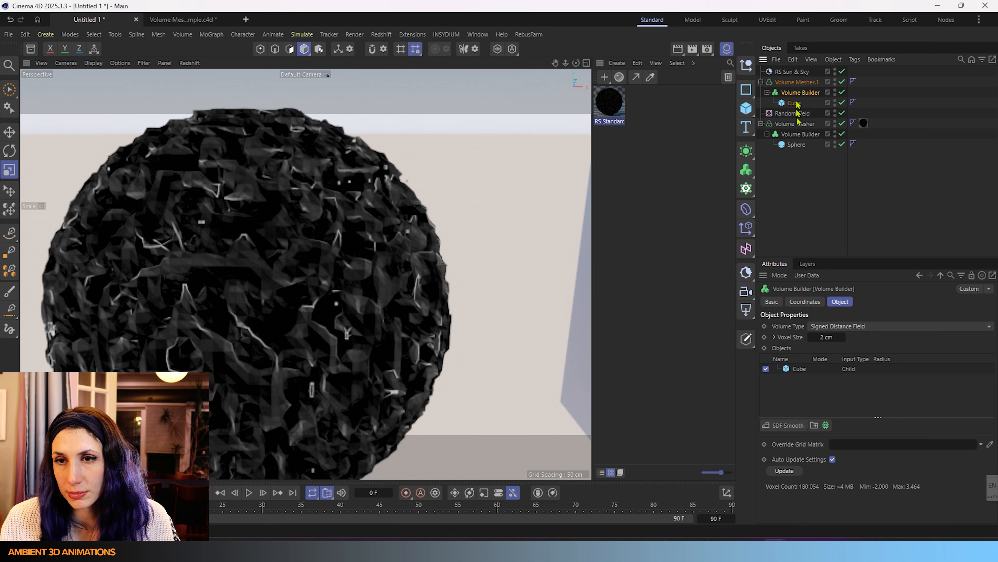
Step: Stop the Redshift IPR and set the voxel size of the sphere's Volume Builder to 1 cm
{"action": "left_click", "coordinate": [799, 135]}
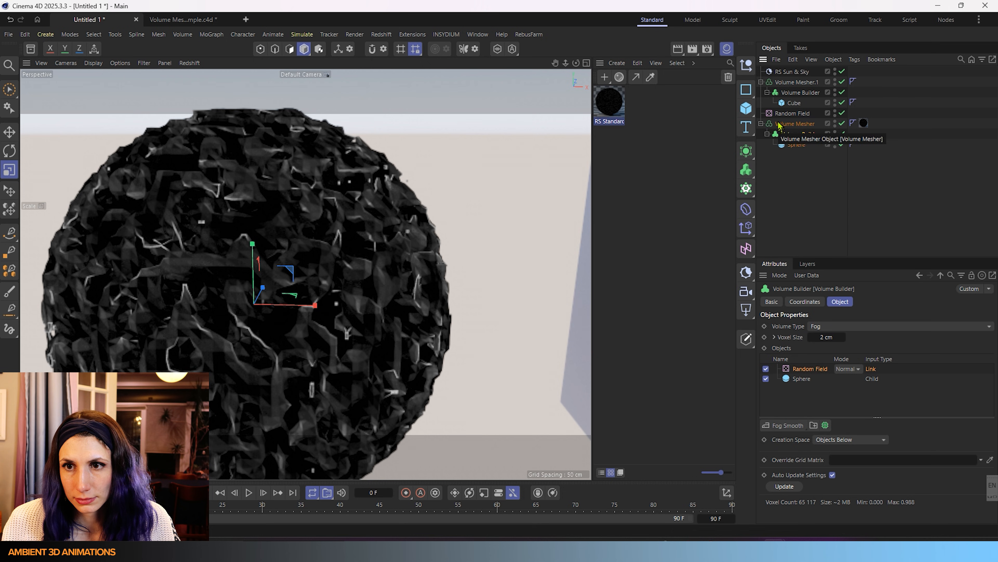
{"action": "left_click", "coordinate": [198, 65]}
{"action": "left_click", "coordinate": [201, 82]}
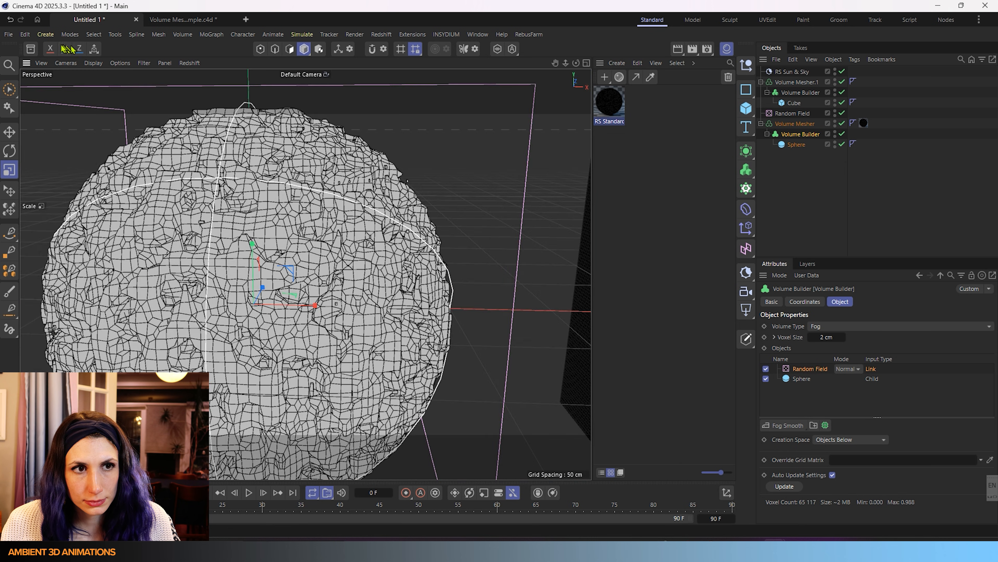
{"action": "left_click", "coordinate": [824, 337]}
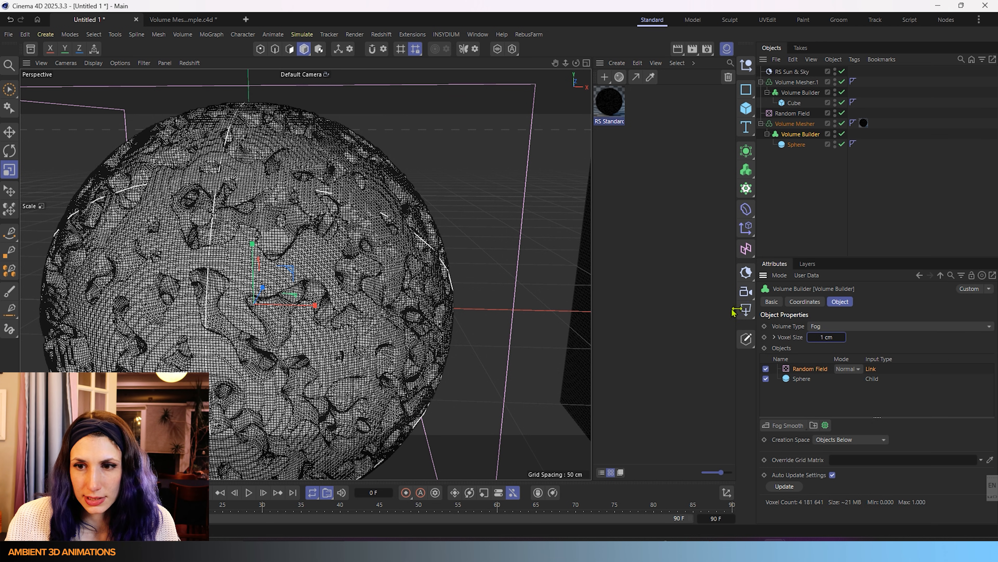
Step: Restart the Redshift IPR and examine the curvature shading on the sphere from another angle
{"action": "left_click", "coordinate": [189, 63]}
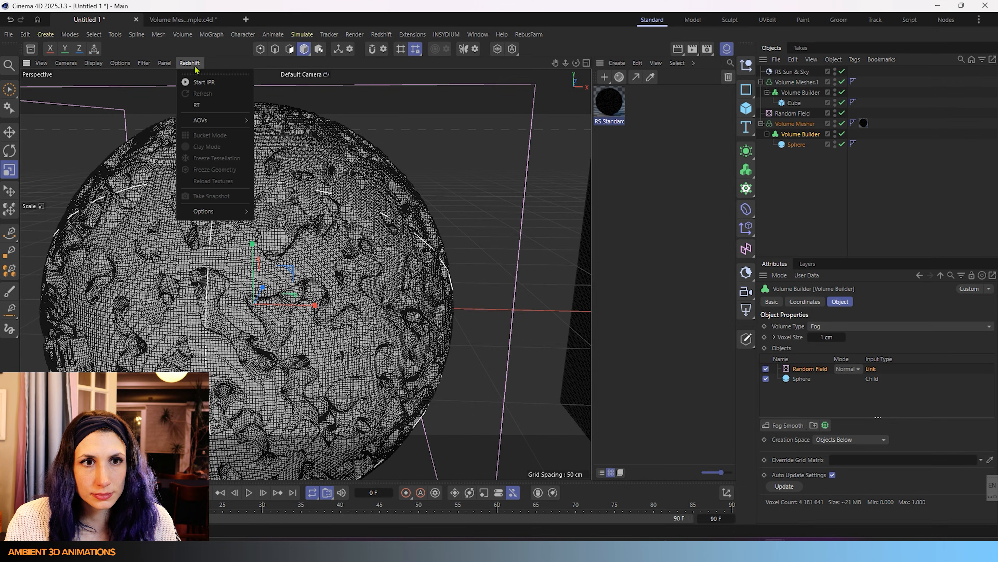
{"action": "left_click", "coordinate": [196, 83]}
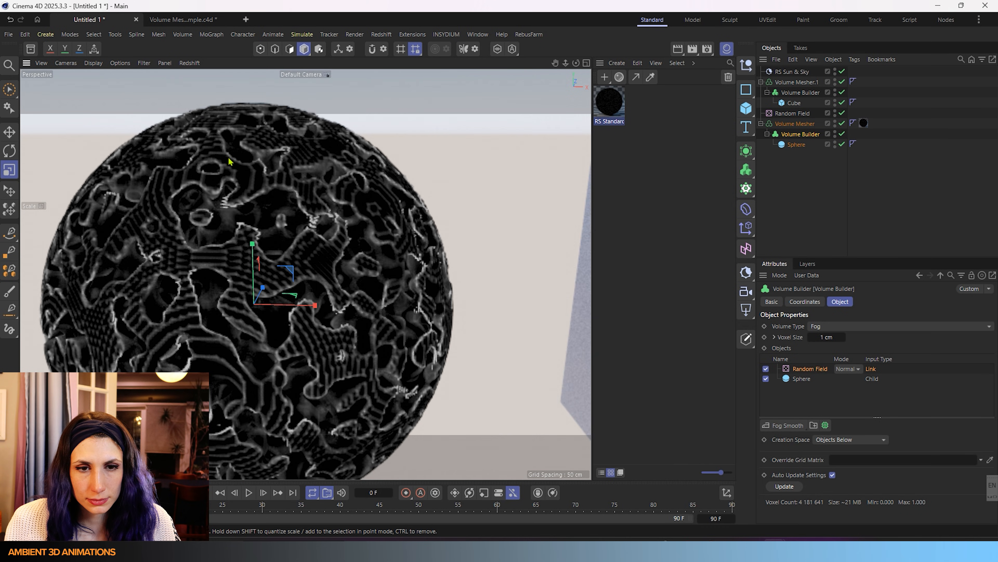
{"action": "left_click_drag", "start_coordinate": [229, 297], "coordinate": [171, 352], "text": "alt"}
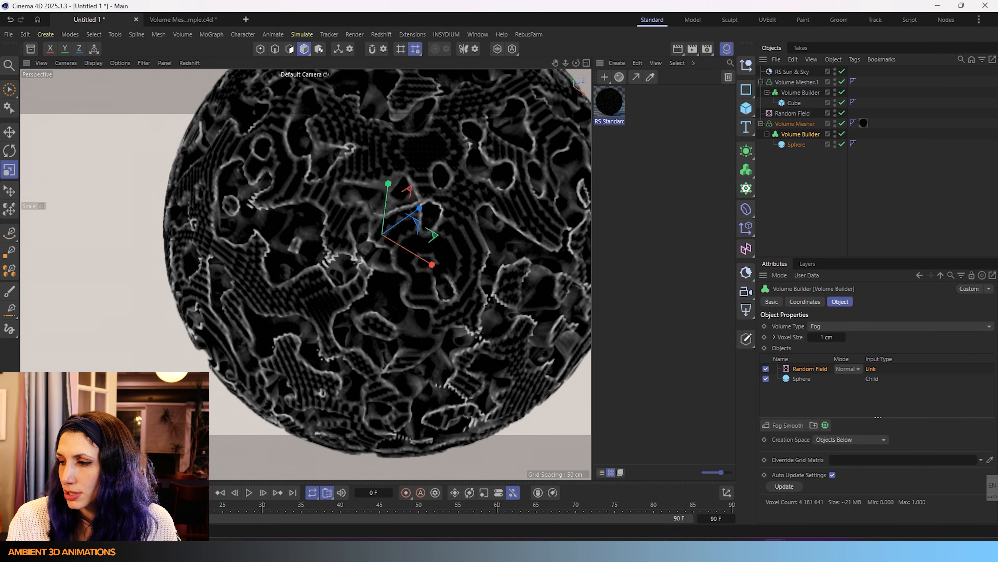
Step: Bring the Node Editor back and raise the Curvature node's Radius to 4.22 cm and Num Samples to 22848
{"action": "left_click_drag", "start_coordinate": [997, 146], "coordinate": [592, 86]}
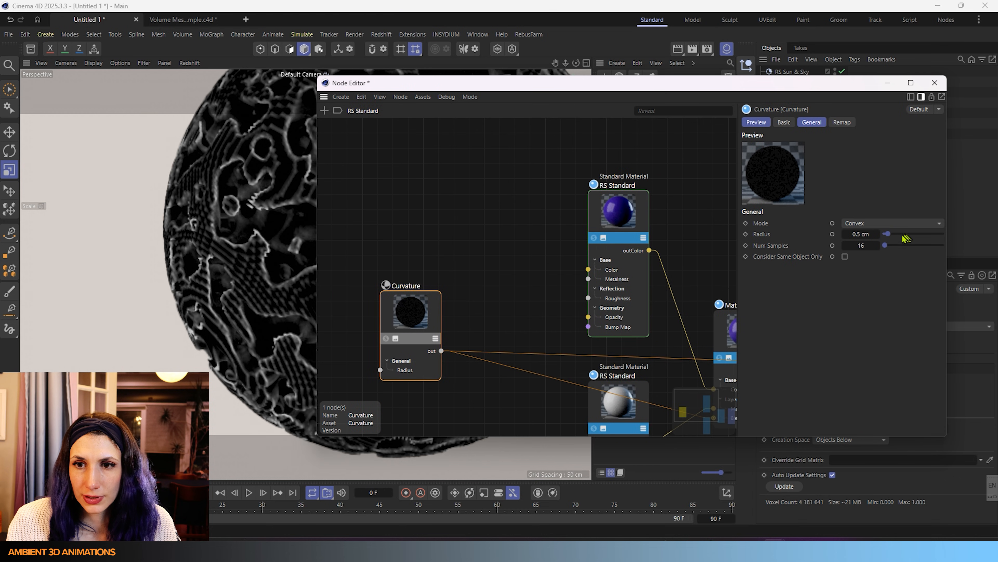
{"action": "left_click_drag", "start_coordinate": [888, 234], "coordinate": [913, 246]}
Step: Try the Curvature node's Concave, Convex (AL Curvature) and Concave (AL Curvature) modes and return it to Convex
{"action": "left_click", "coordinate": [880, 223]}
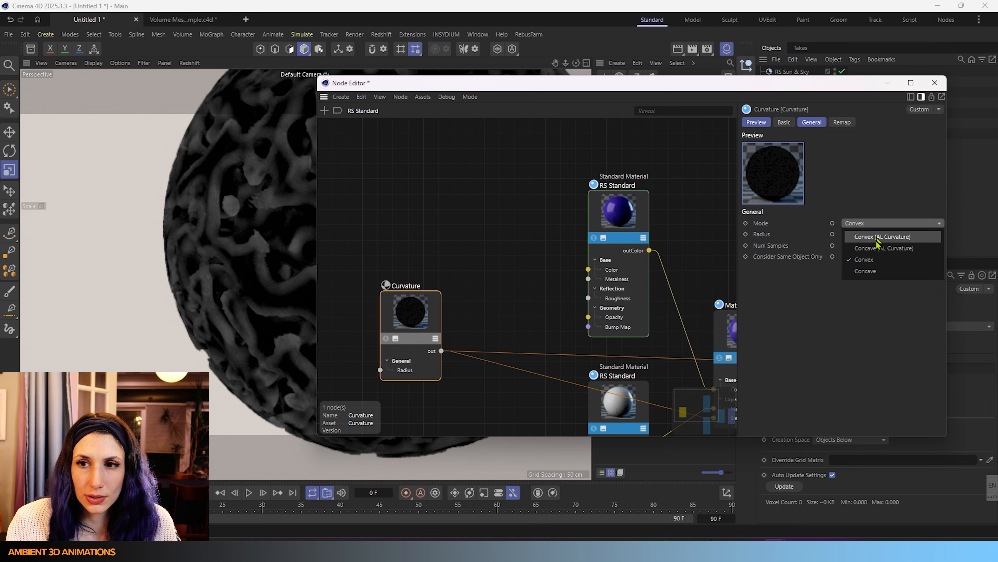
{"action": "left_click", "coordinate": [868, 271]}
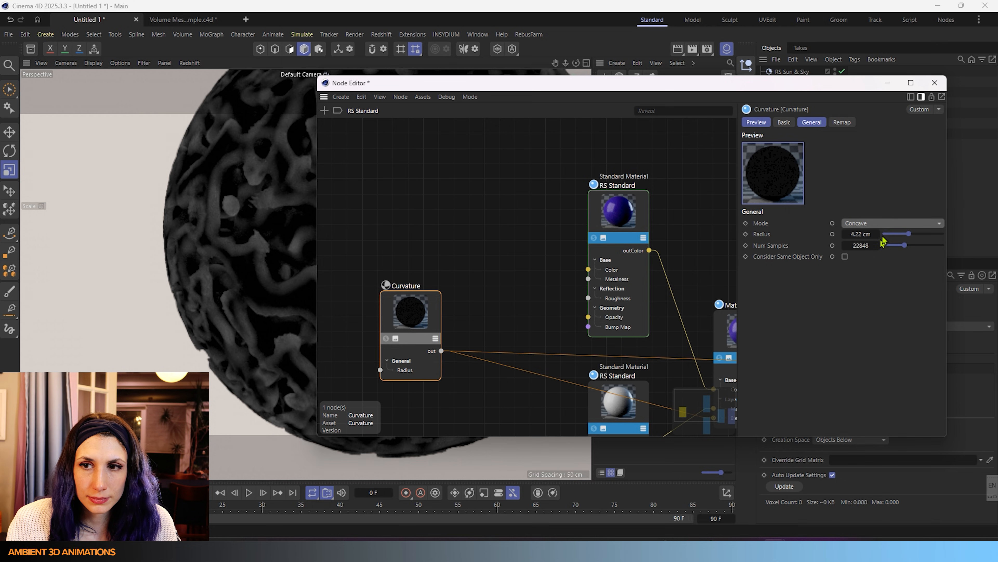
{"action": "left_click", "coordinate": [893, 227]}
{"action": "left_click", "coordinate": [892, 236]}
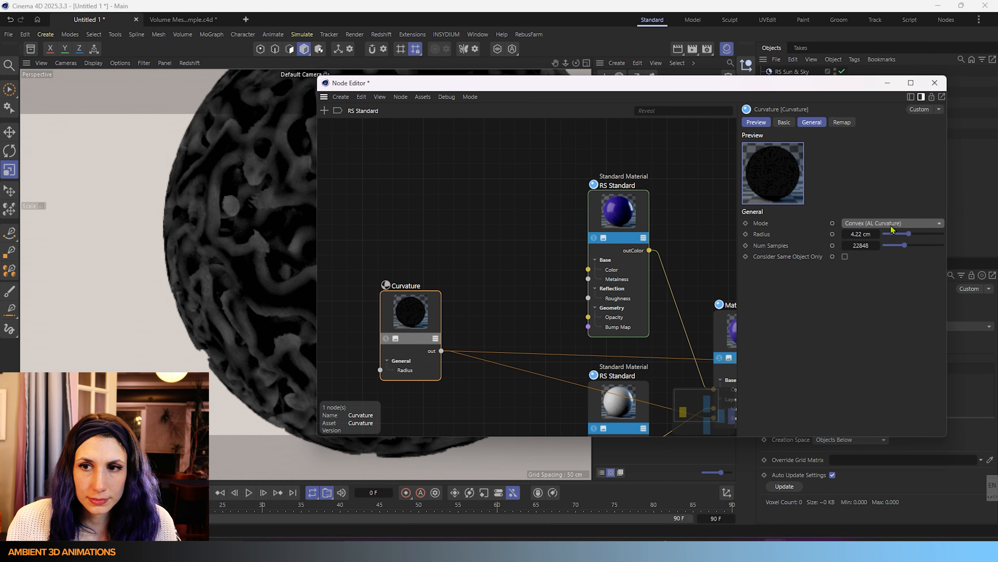
{"action": "left_click", "coordinate": [892, 228]}
{"action": "left_click", "coordinate": [877, 248]}
{"action": "left_click", "coordinate": [890, 227]}
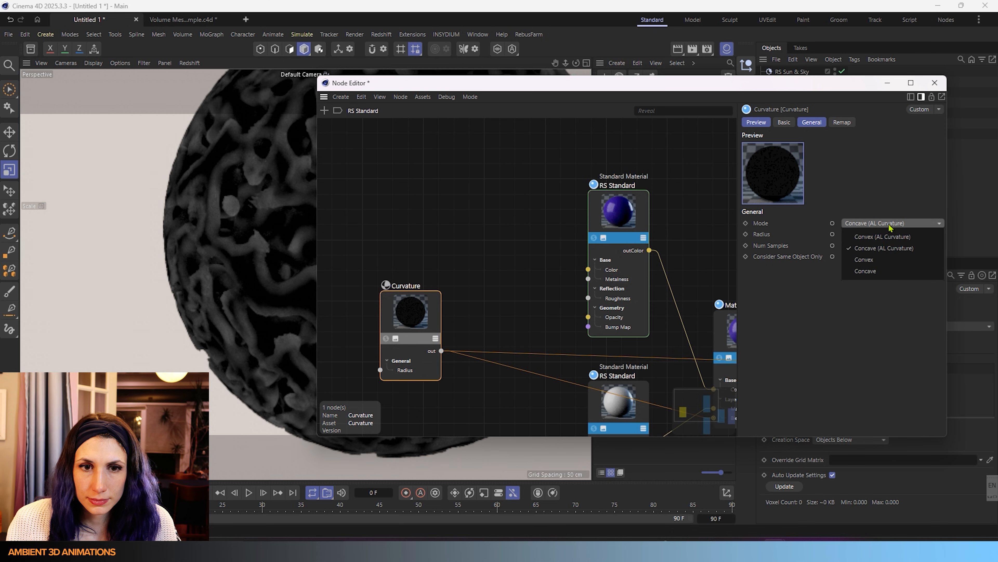
{"action": "left_click", "coordinate": [873, 259]}
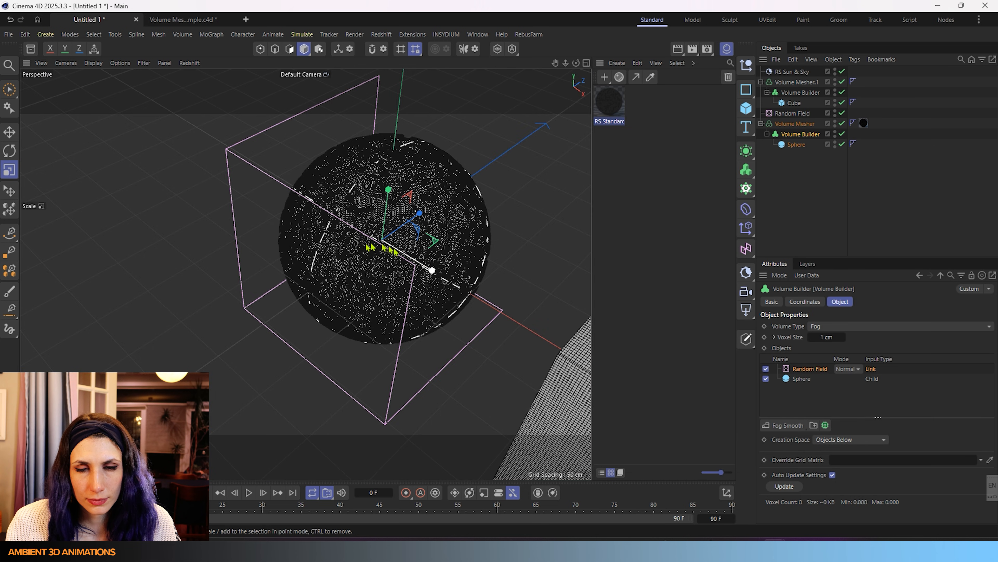
Step: Reopen the RS Standard material's node graph and connect the Material Blender's output to the Output node's Surface
{"action": "scroll", "coordinate": [420, 269], "scroll_direction": "up", "scroll_amount": 4}
{"action": "left_click_drag", "start_coordinate": [345, 272], "coordinate": [362, 237], "text": "alt"}
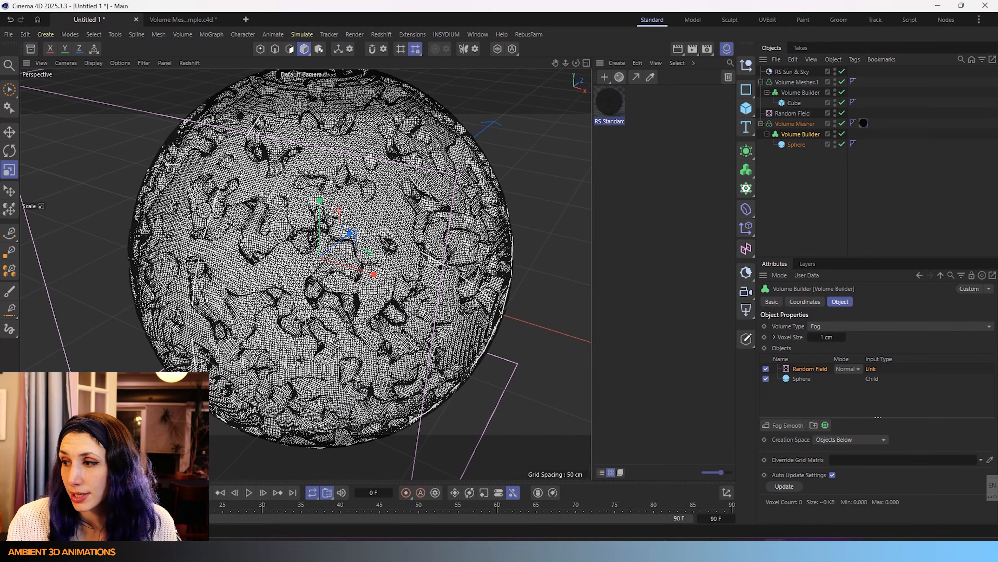
{"action": "double_click", "coordinate": [609, 102]}
{"action": "left_click_drag", "start_coordinate": [697, 59], "coordinate": [591, 65]}
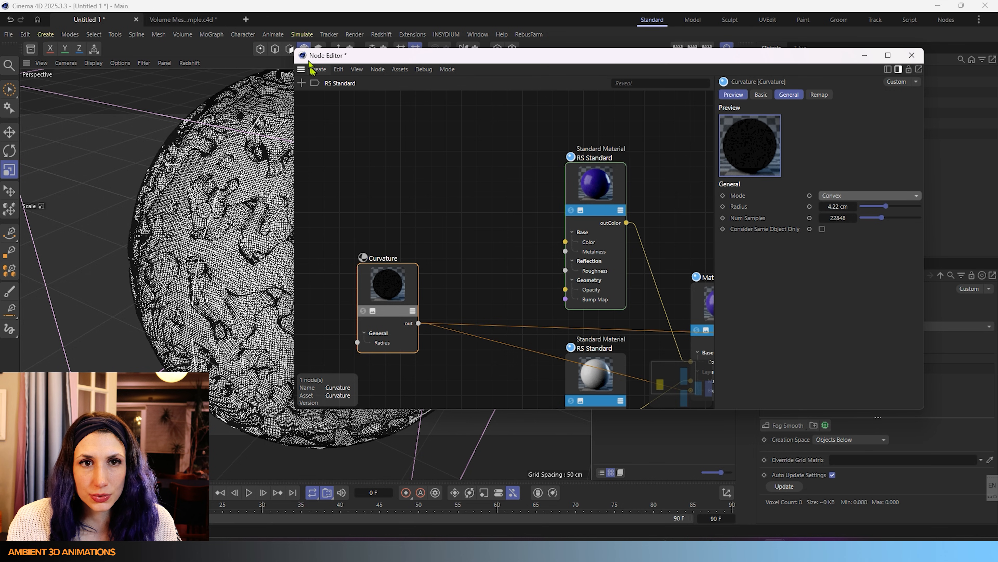
{"action": "scroll", "coordinate": [506, 283], "scroll_direction": "down", "scroll_amount": 5}
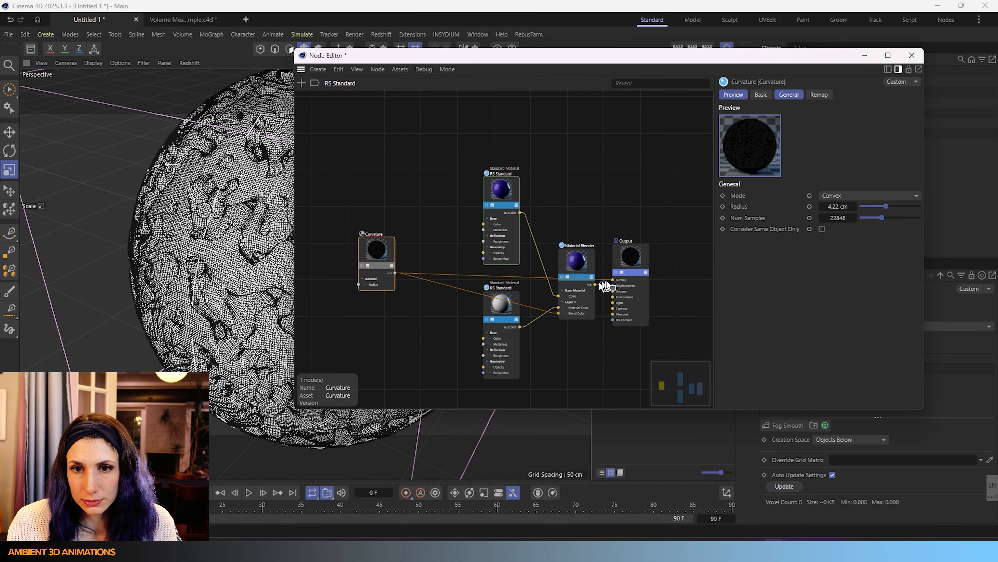
{"action": "left_click_drag", "start_coordinate": [612, 284], "coordinate": [613, 279]}
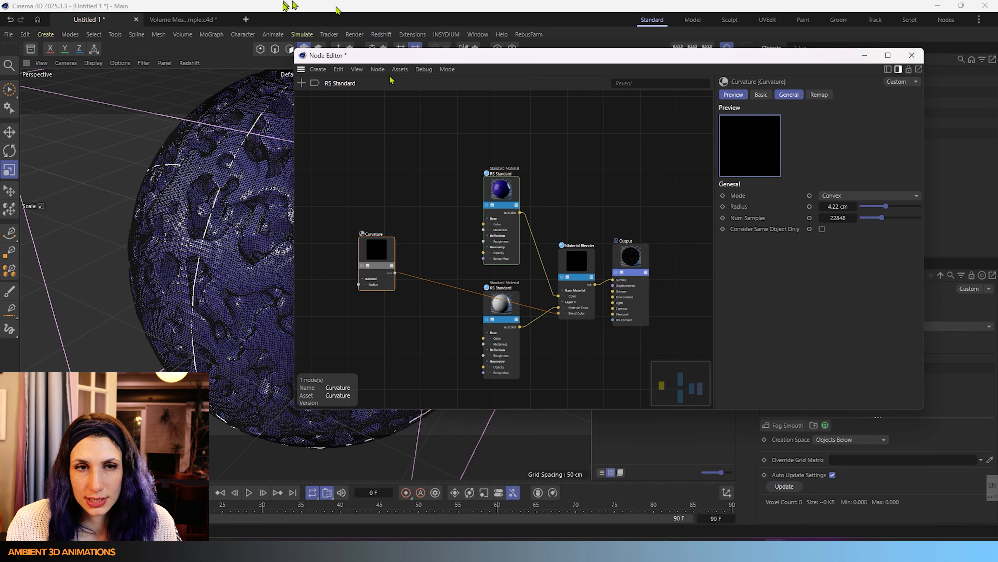
Step: Start the Redshift IPR in the viewport and move the Node Editor off the sphere
{"action": "left_click", "coordinate": [190, 63]}
{"action": "left_click", "coordinate": [202, 81]}
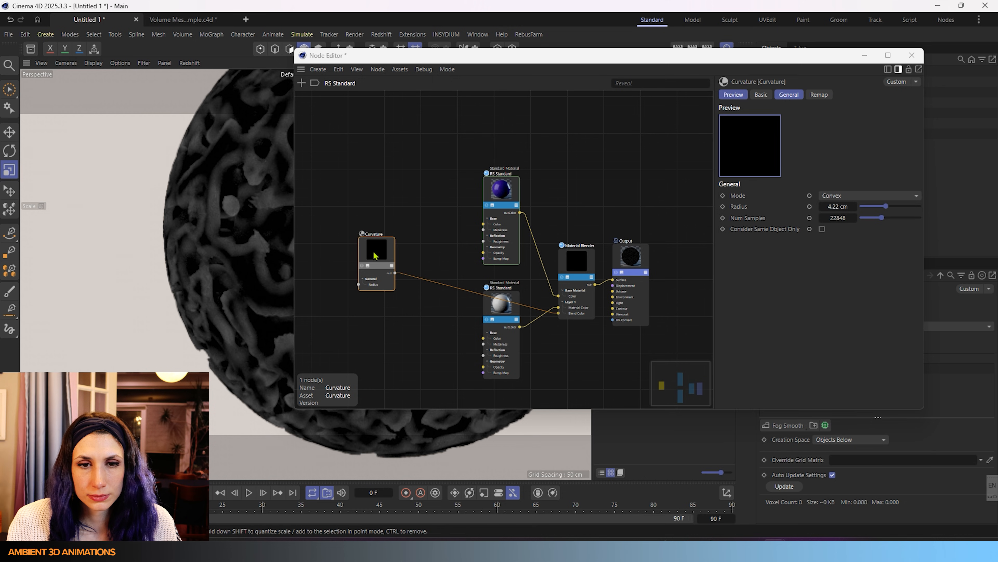
{"action": "left_click_drag", "start_coordinate": [464, 59], "coordinate": [696, 169]}
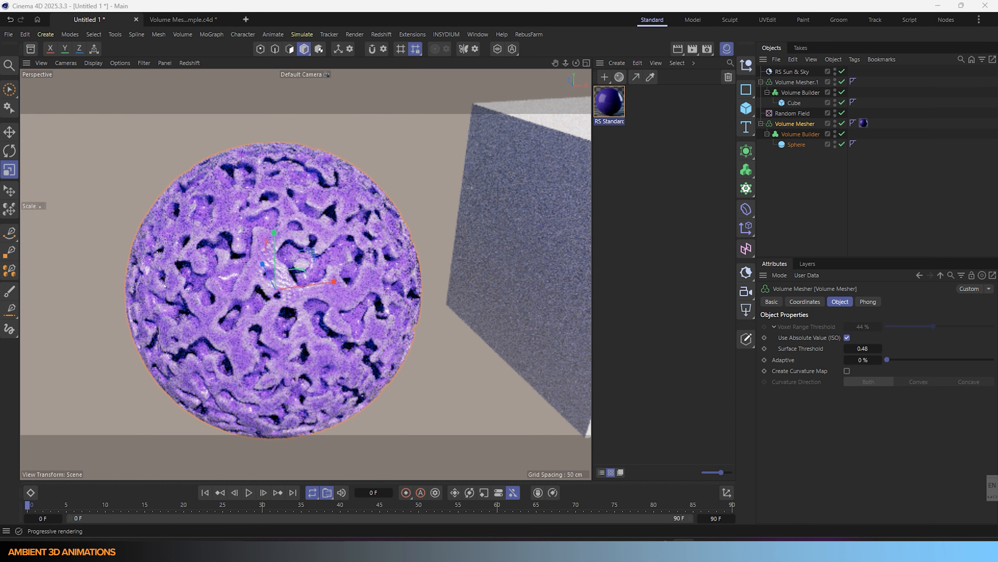
Step: Reposition the Curvature node and insert a Color Correct node on its connection to the Material Blender's Blend Color
{"action": "left_click_drag", "start_coordinate": [997, 232], "coordinate": [838, 97]}
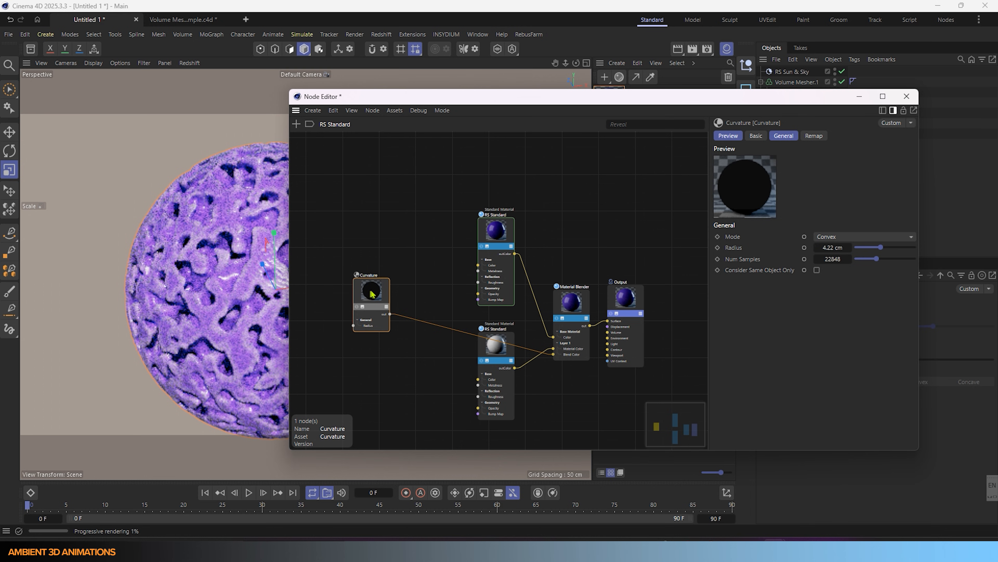
{"action": "left_click_drag", "start_coordinate": [371, 293], "coordinate": [378, 276]}
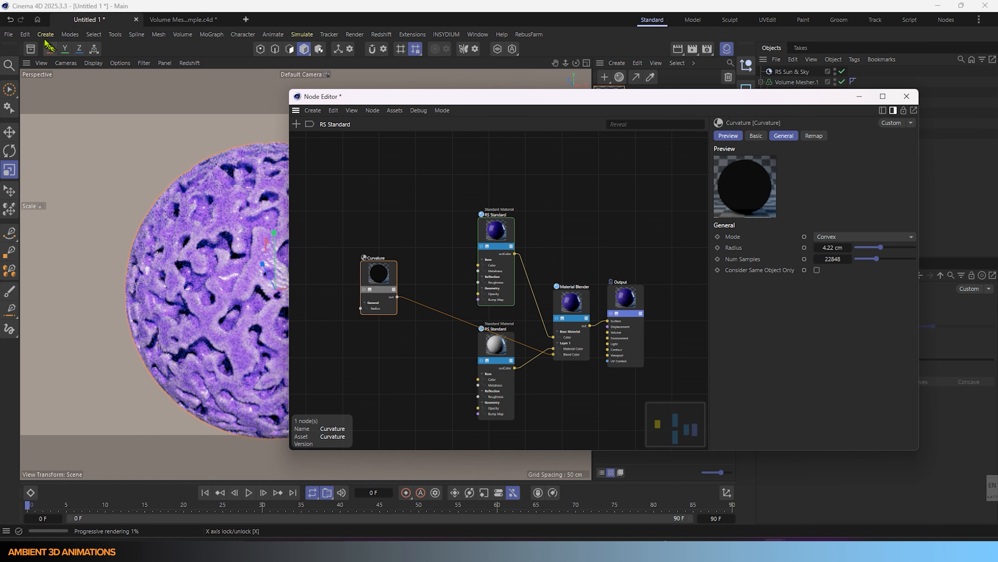
{"action": "left_click", "coordinate": [297, 125]}
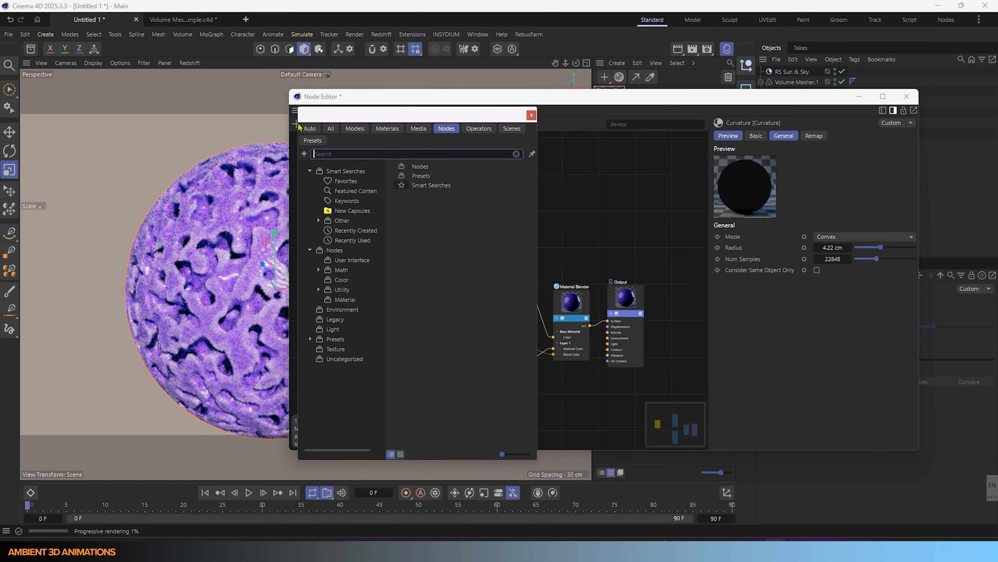
{"action": "type", "text": "color c"}
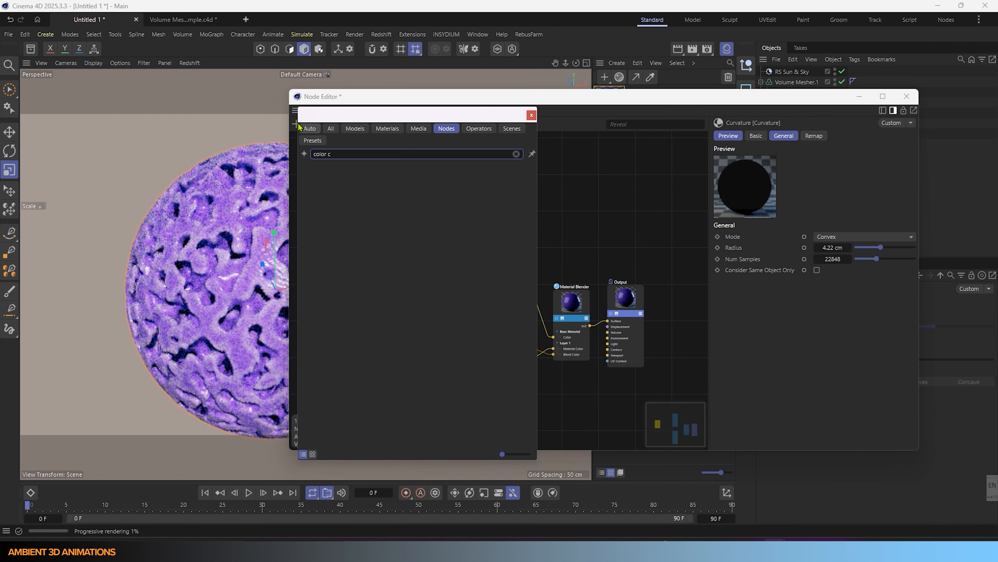
{"action": "type", "text": "orrec"}
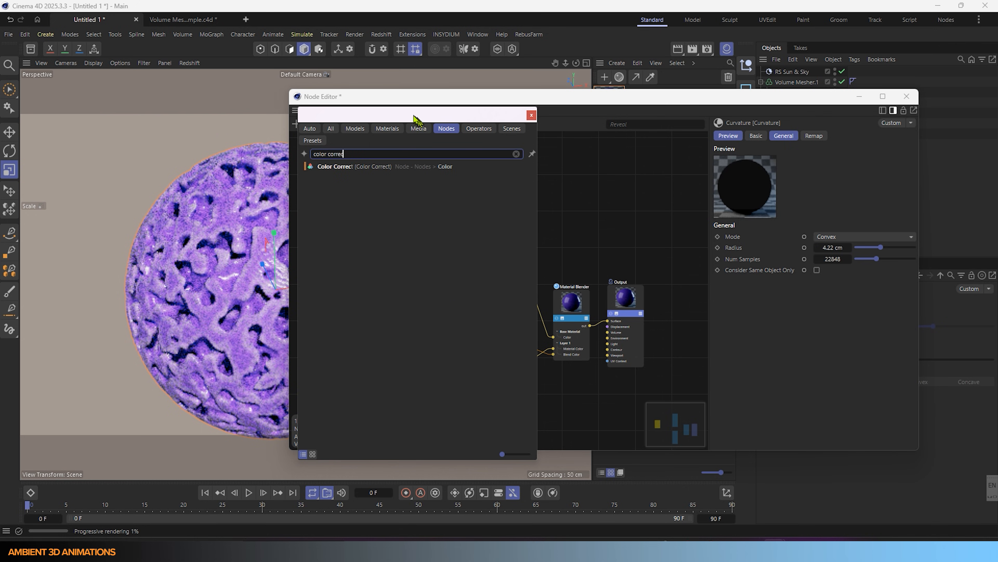
{"action": "left_click_drag", "start_coordinate": [415, 118], "coordinate": [246, 97]}
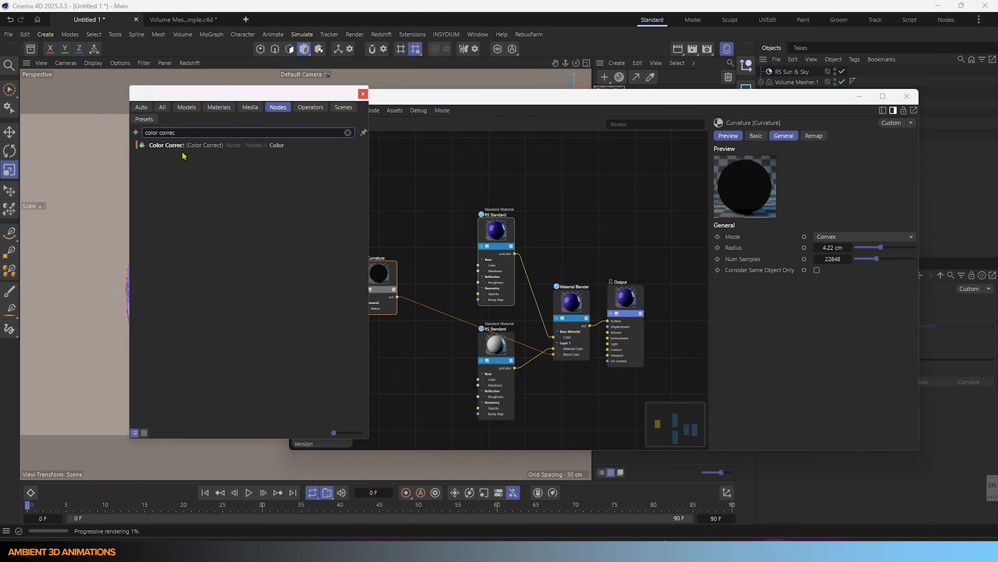
{"action": "left_click_drag", "start_coordinate": [183, 155], "coordinate": [434, 311]}
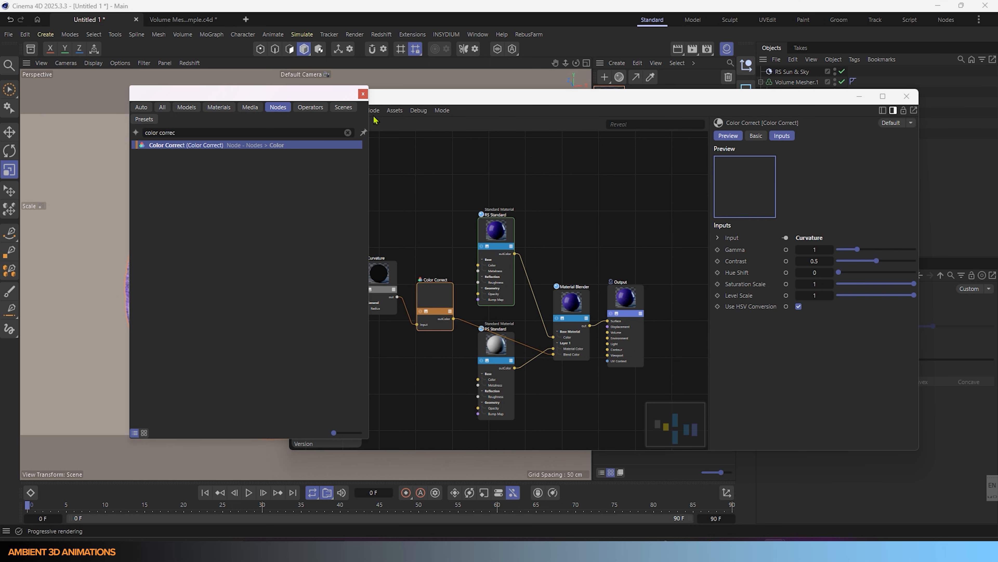
{"action": "left_click", "coordinate": [361, 95]}
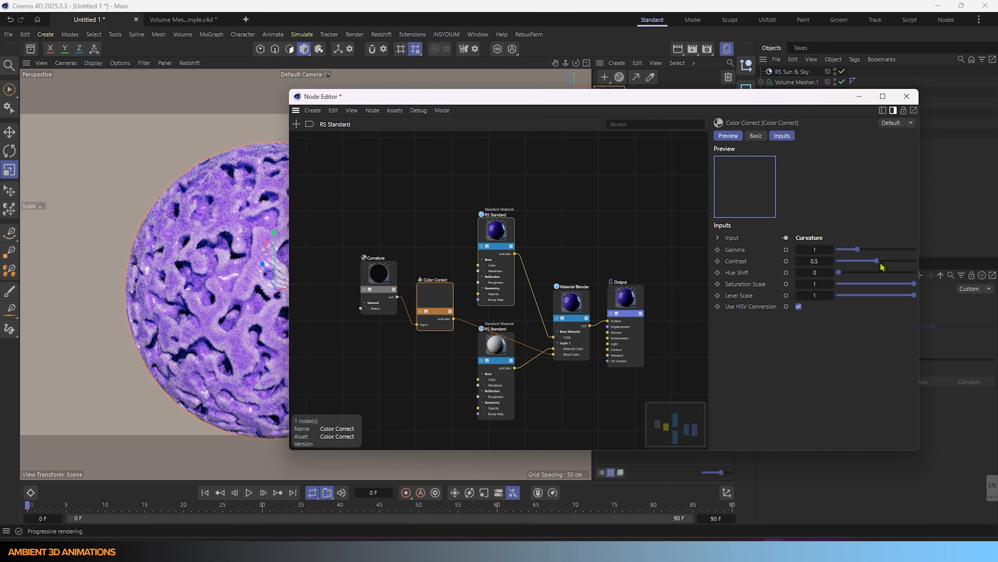
Step: Set the Color Correct node's Contrast to 0.667 and Gamma to 1.696, and rearrange it with the Curvature node
{"action": "left_click_drag", "start_coordinate": [880, 264], "coordinate": [889, 263]}
{"action": "left_click_drag", "start_coordinate": [857, 249], "coordinate": [863, 250]}
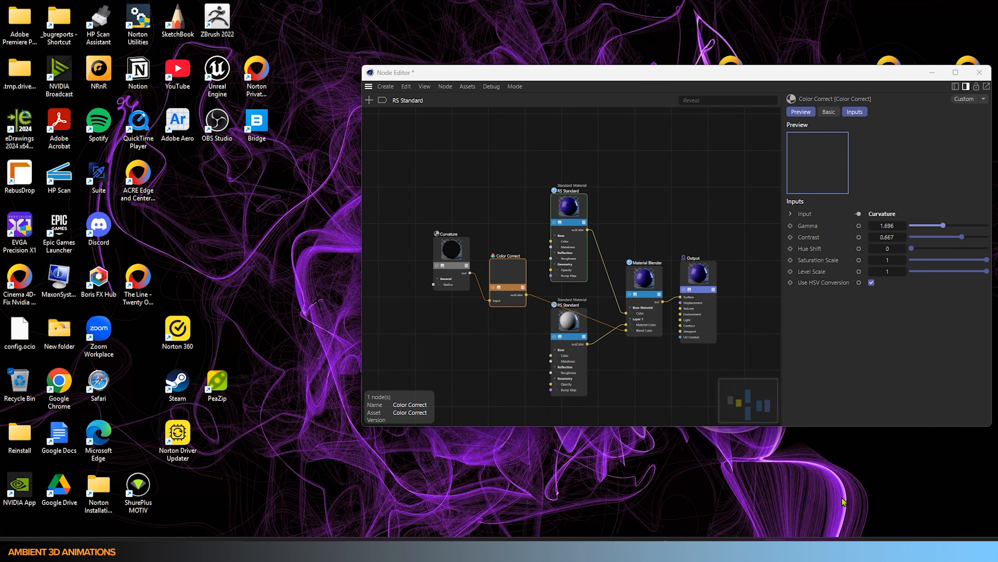
{"action": "left_click", "coordinate": [845, 505]}
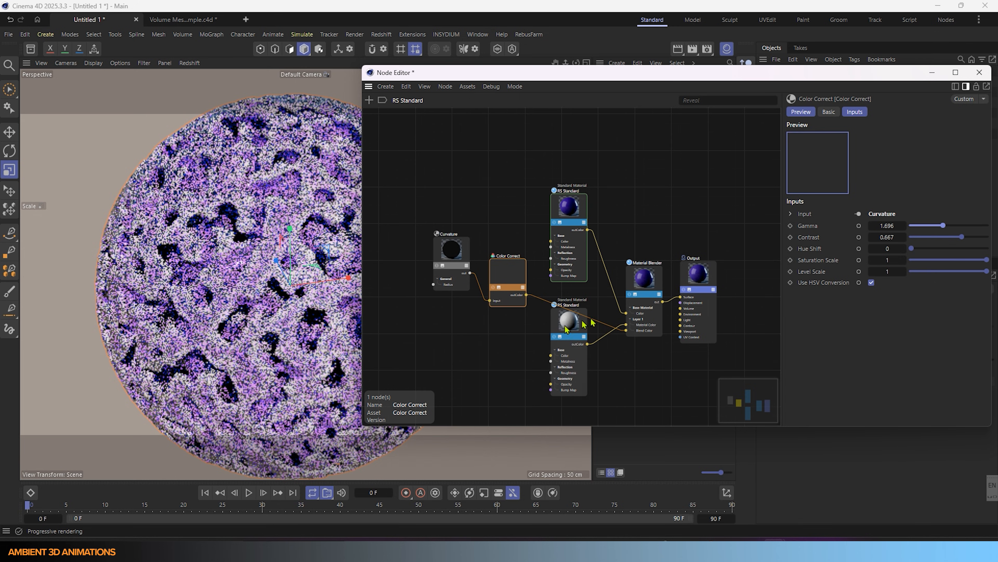
{"action": "left_click_drag", "start_coordinate": [460, 262], "coordinate": [495, 265]}
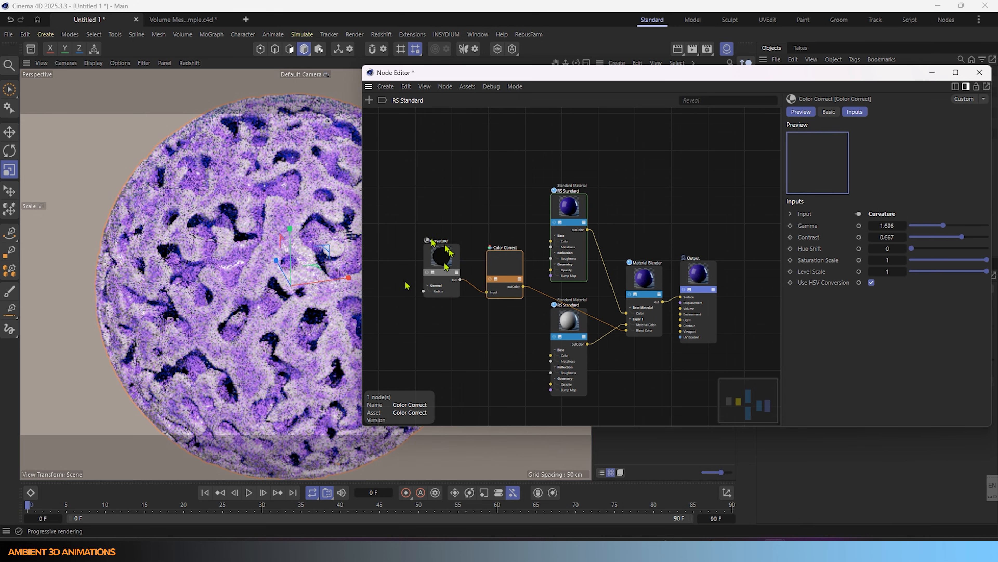